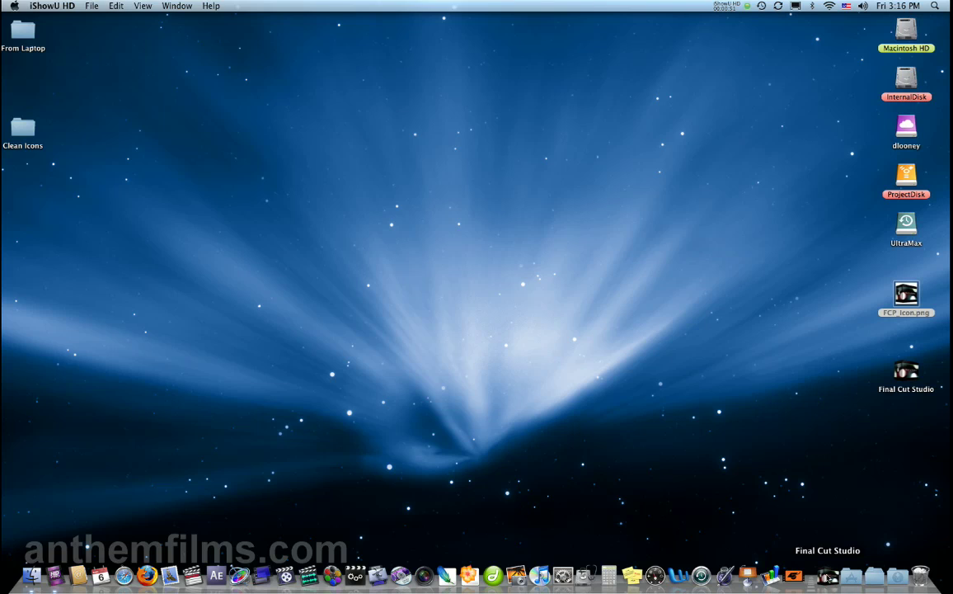
# Step: Expand the existing Final Cut Studio stack in the Dock to view its applications and collapse it again
pyautogui.click(829, 577)
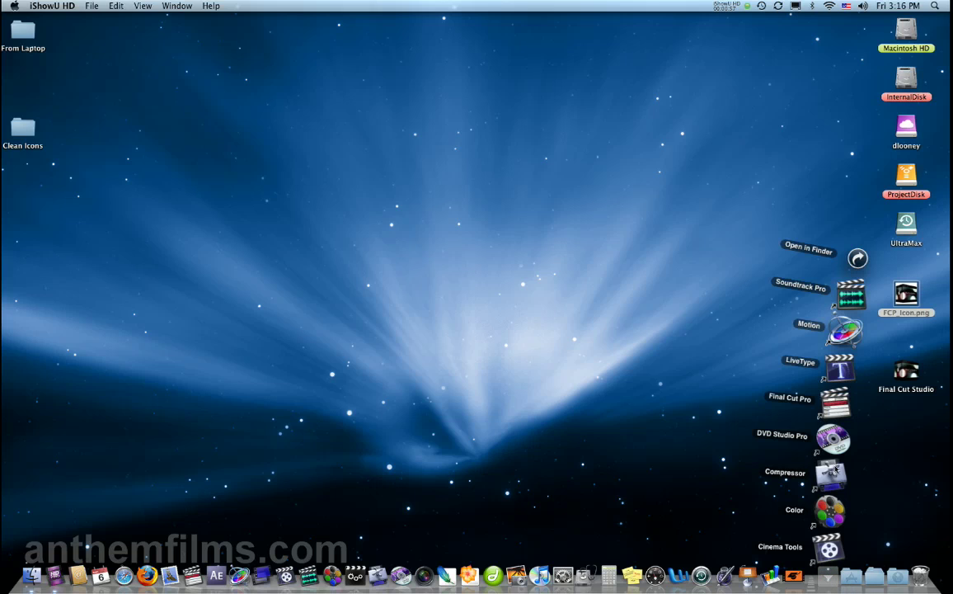
pyautogui.click(831, 579)
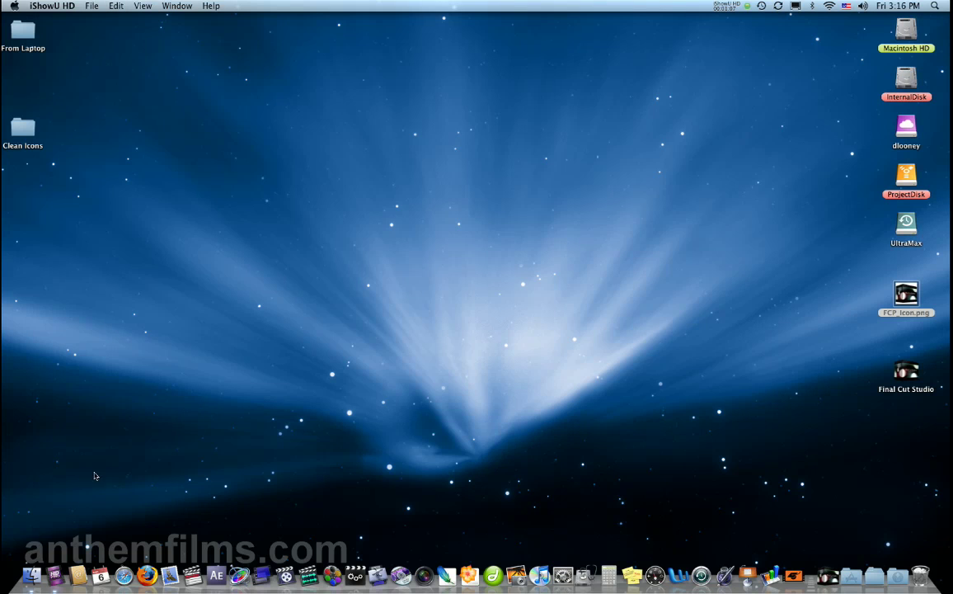
# Step: Create a new folder named "Final Cut Studio" inside the Applications folder
pyautogui.click(35, 573)
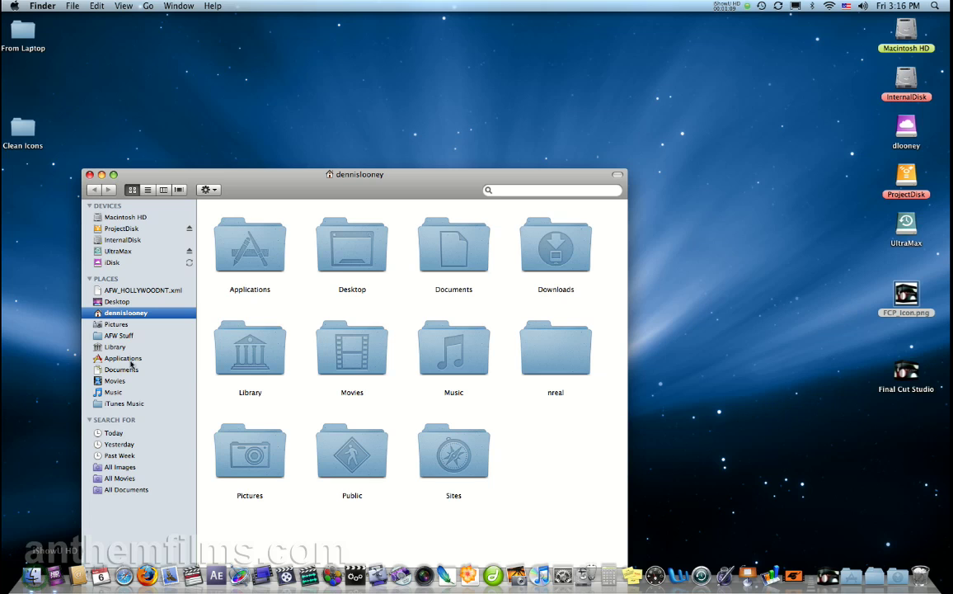
pyautogui.click(121, 358)
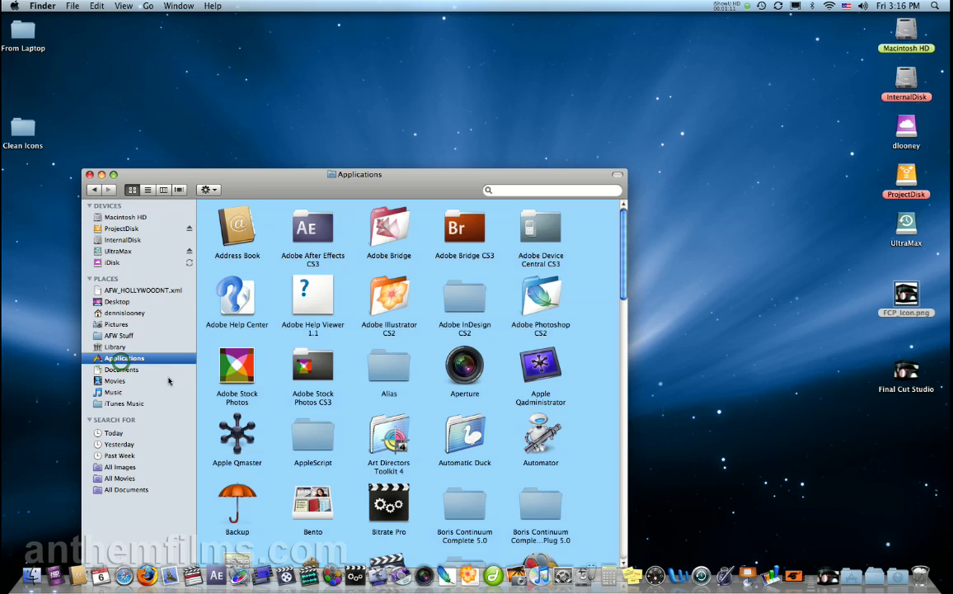
pyautogui.moveTo(413, 177); pyautogui.dragTo(387, 69)
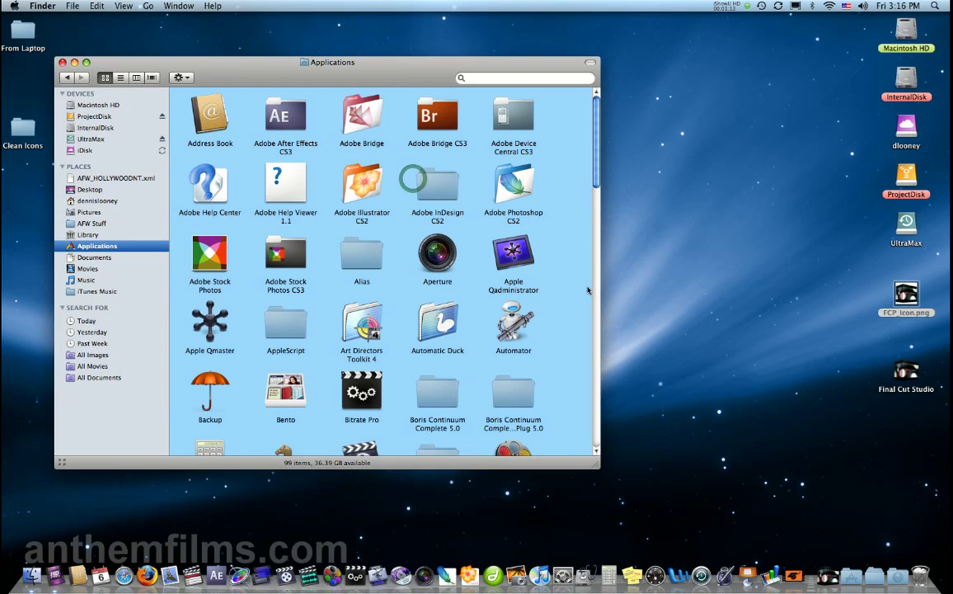
pyautogui.rightClick(556, 272)
pyautogui.click(575, 278)
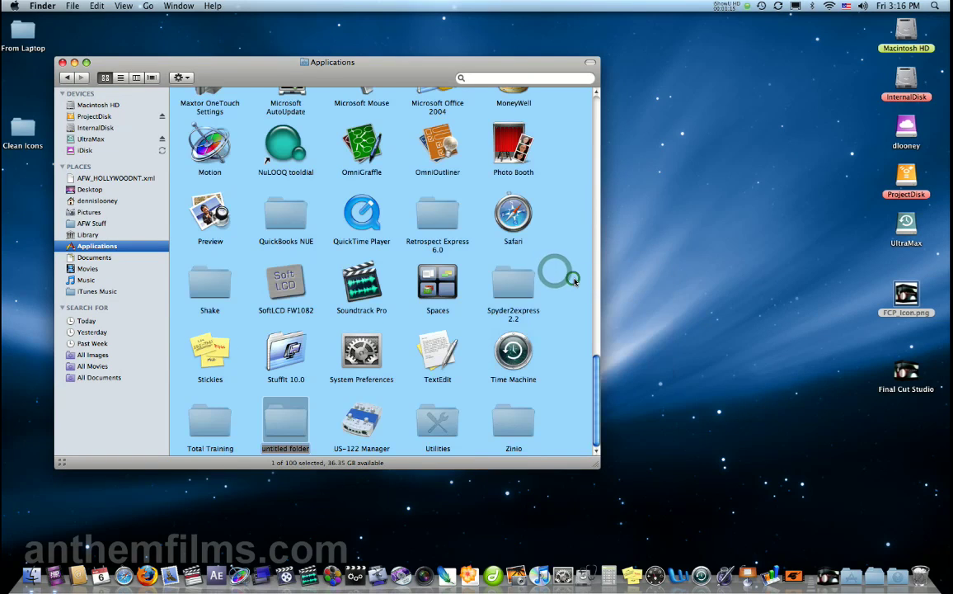
pyautogui.write('Fi')
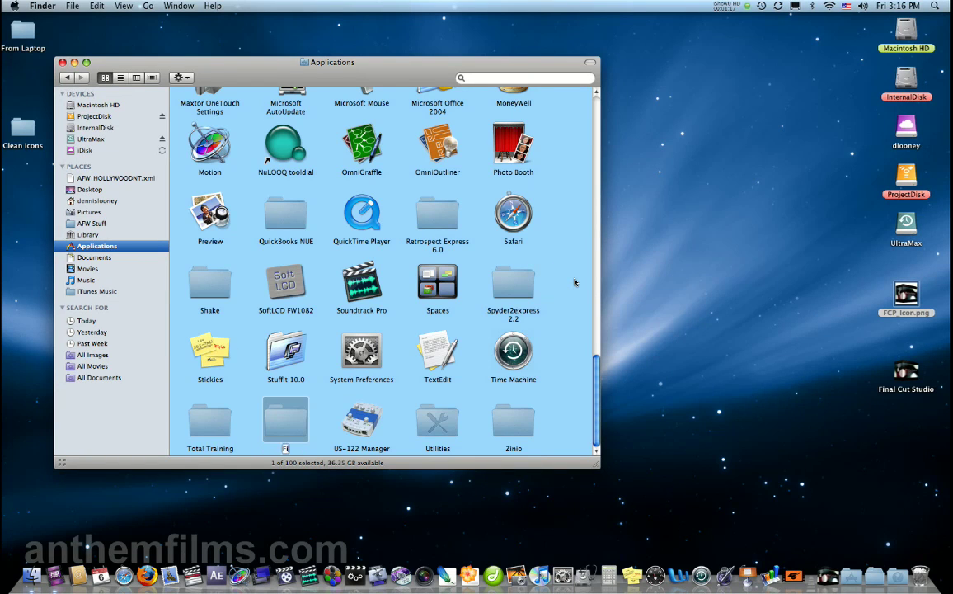
pyautogui.write('nal Cut Studio')
pyautogui.press('Return')
# Step: Remove the existing Final Cut Studio stack from the Dock
pyautogui.scroll(5, 409, 304)
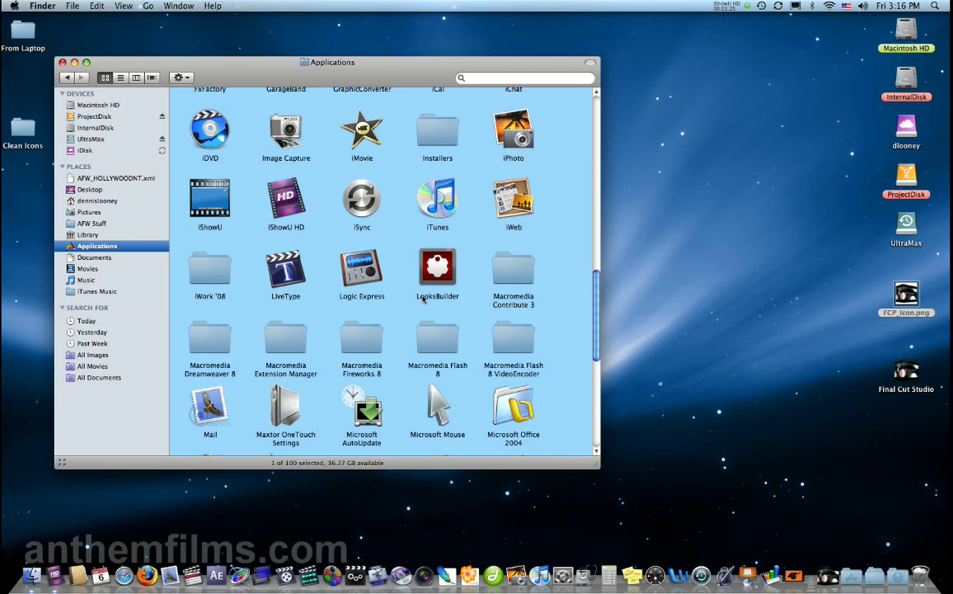
pyautogui.scroll(4, 410, 310)
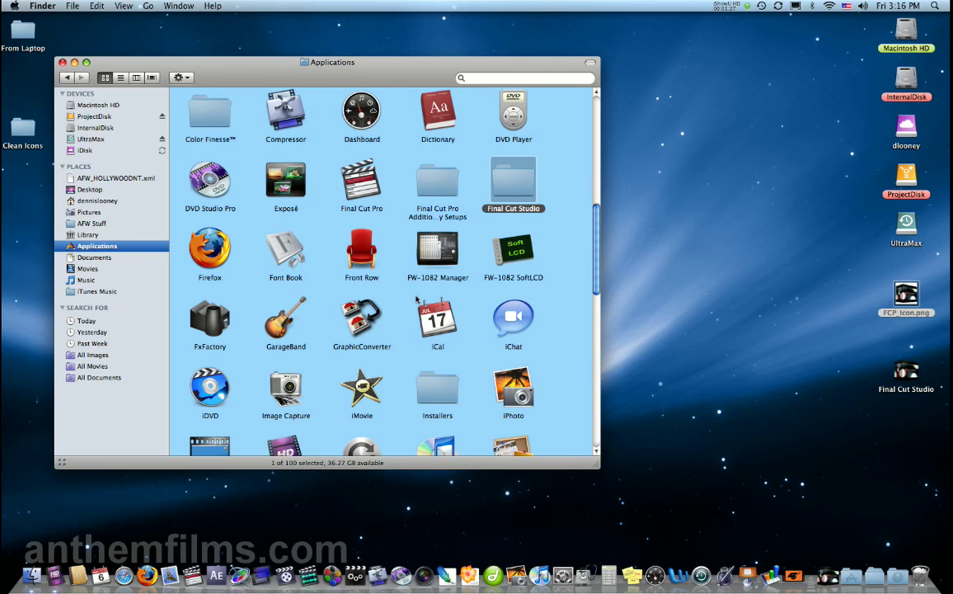
pyautogui.scroll(1, 376, 274)
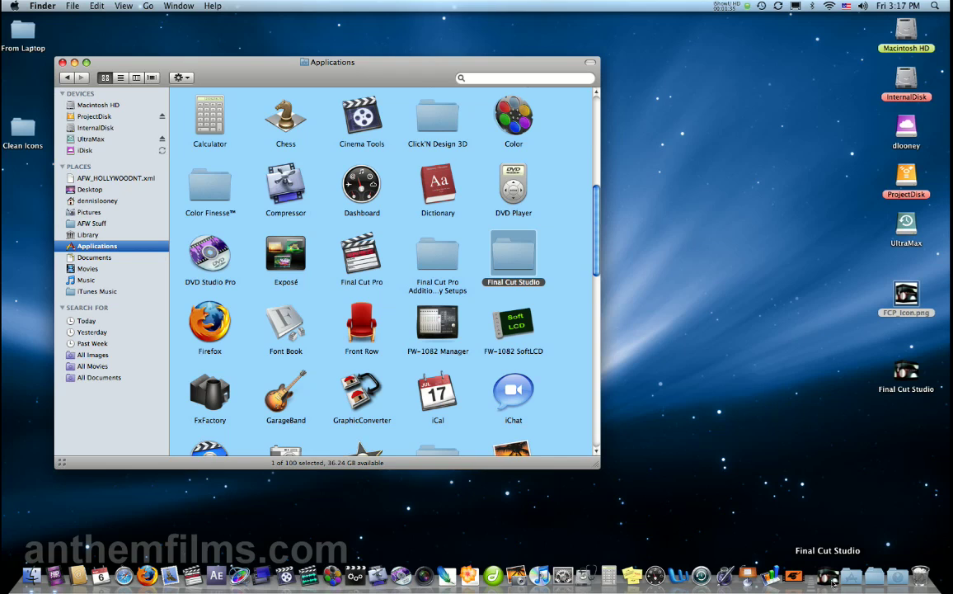
pyautogui.moveTo(833, 582); pyautogui.dragTo(831, 530)
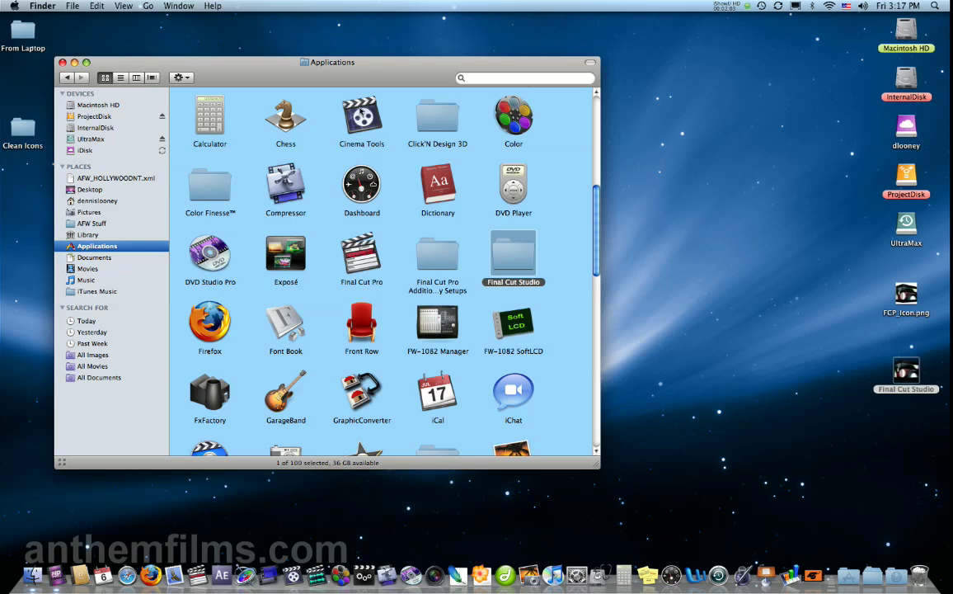
# Step: Move Cinema Tools and Color one at a time into the new Final Cut Studio folder in Applications
pyautogui.moveTo(361, 112); pyautogui.dragTo(516, 254)
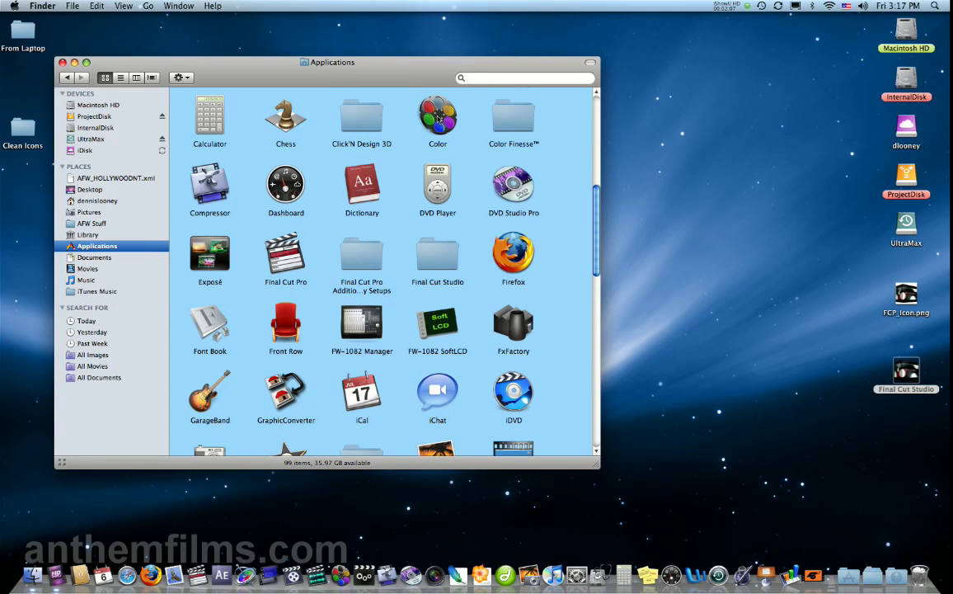
pyautogui.moveTo(438, 118); pyautogui.dragTo(439, 260)
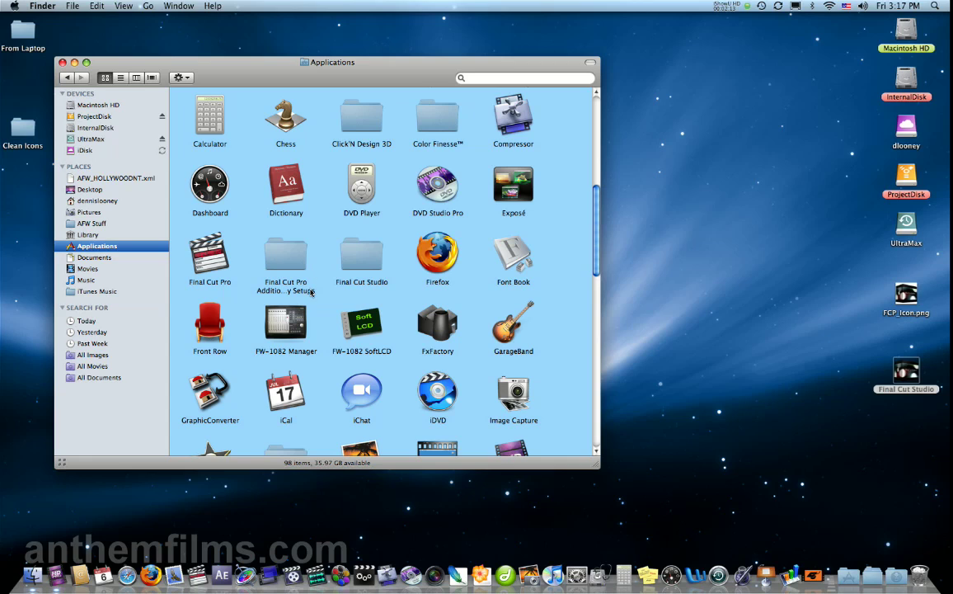
# Step: Move Compressor, DVD Studio Pro, Final Cut Pro, LiveType, Motion and Soundtrack Pro together into the Final Cut Studio folder
pyautogui.click(512, 115)
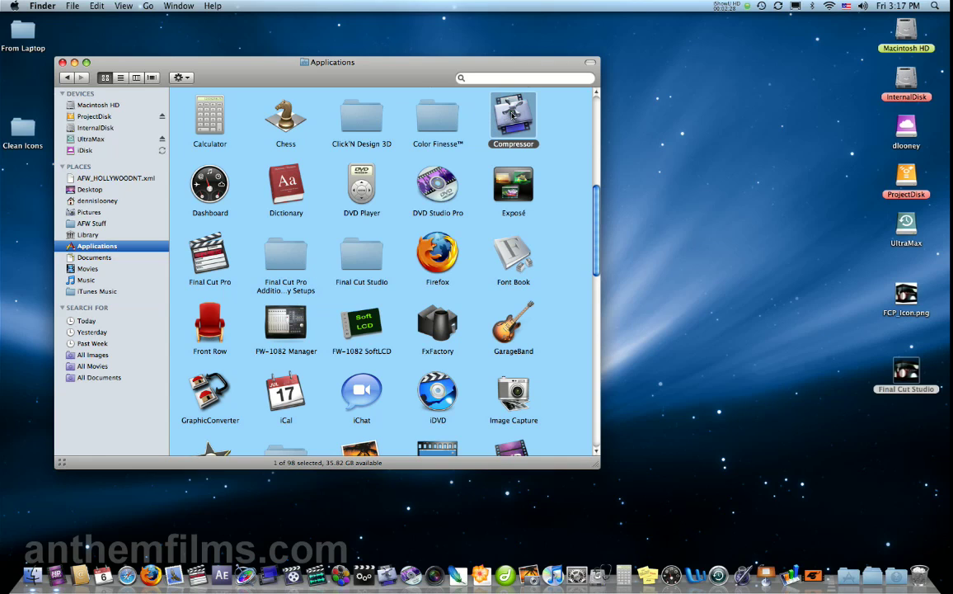
pyautogui.keyDown('super'); pyautogui.click(438, 198); pyautogui.keyUp('super')
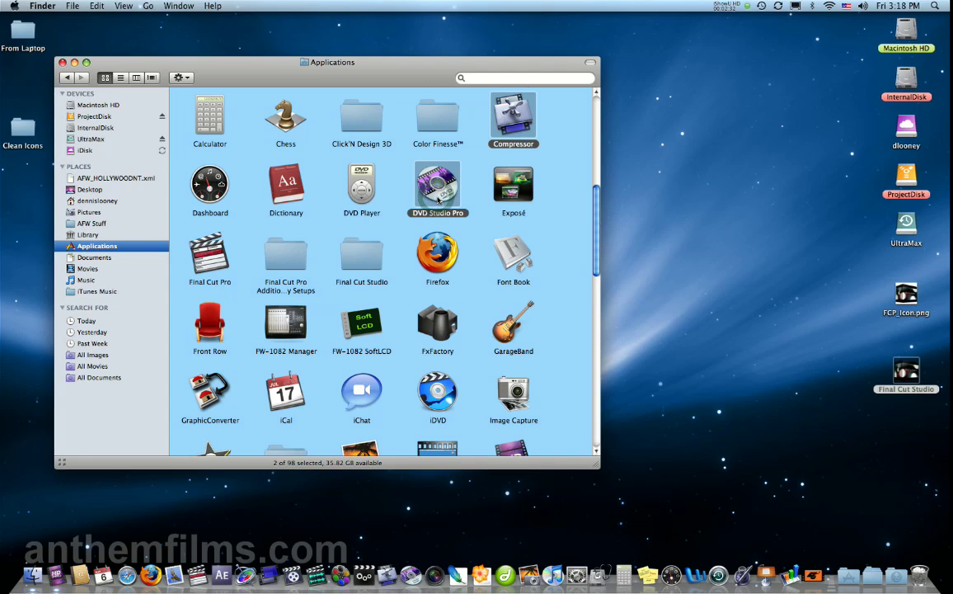
pyautogui.keyDown('super'); pyautogui.click(206, 257); pyautogui.keyUp('super')
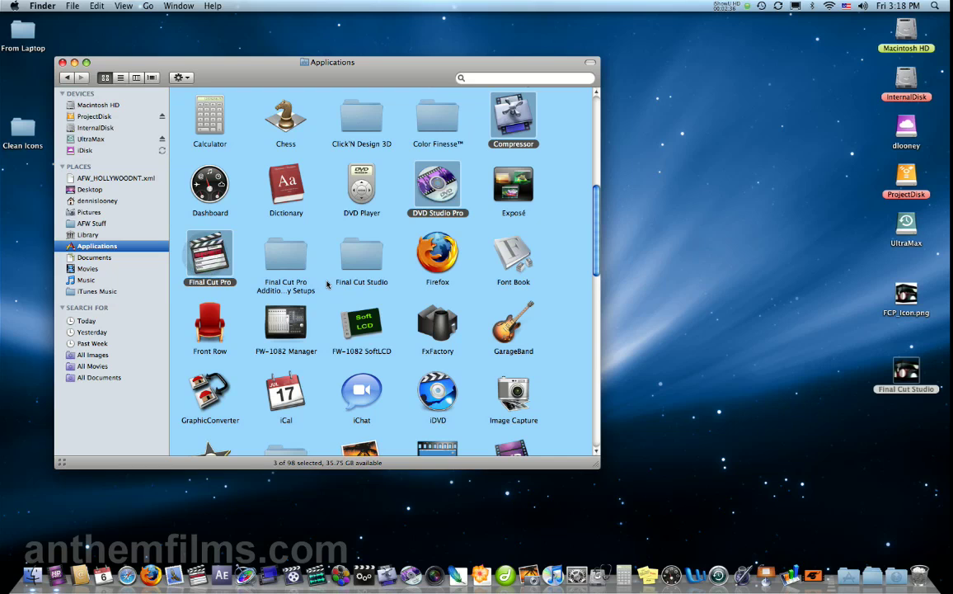
pyautogui.scroll(-5, 327, 284)
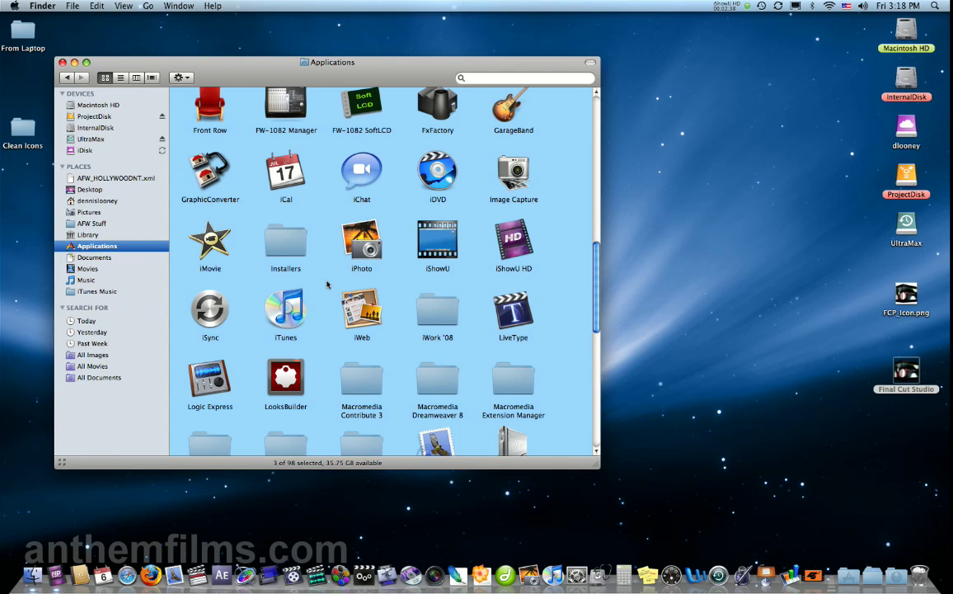
pyautogui.scroll(2, 327, 285)
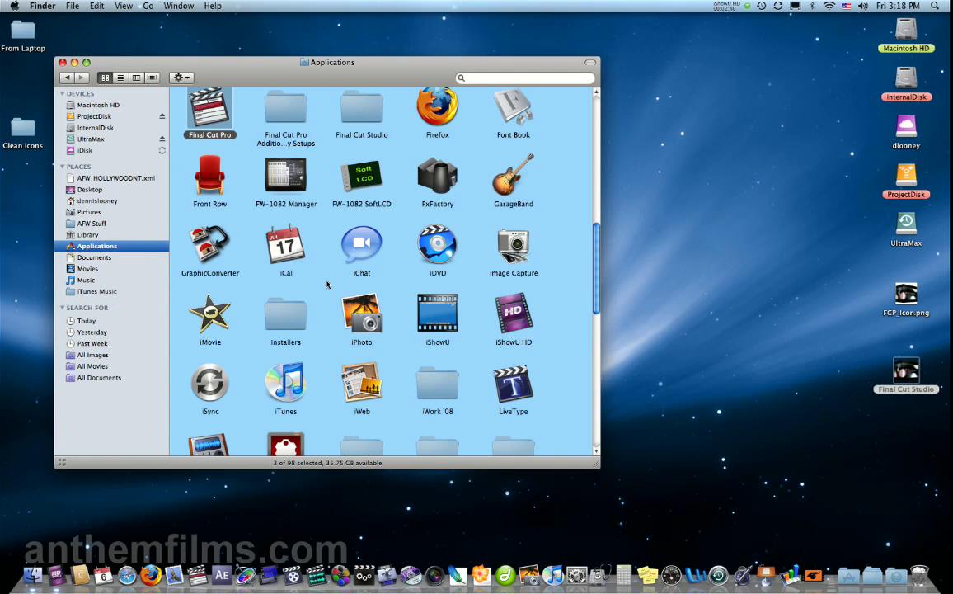
pyautogui.keyDown('super'); pyautogui.click(513, 392); pyautogui.keyUp('super')
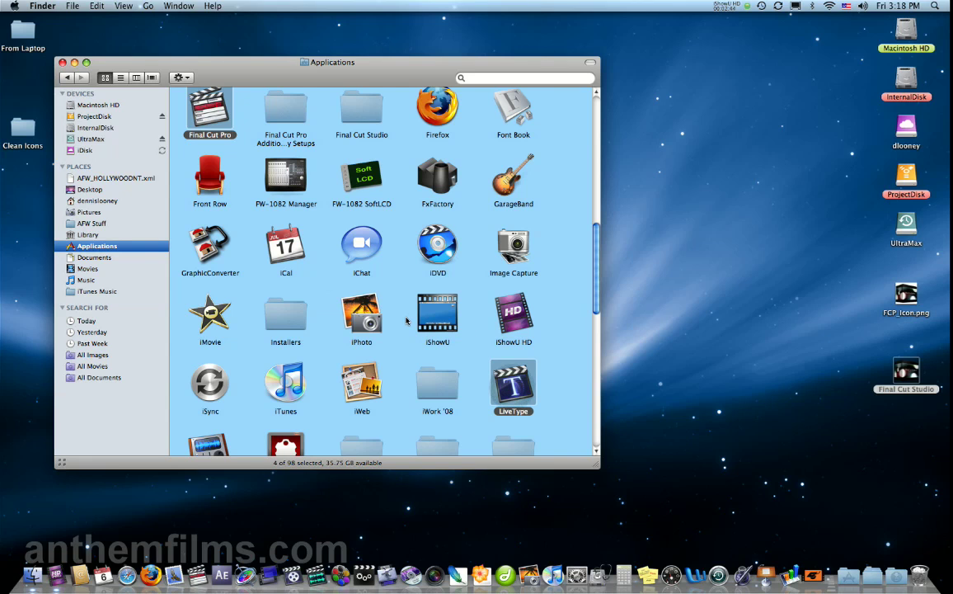
pyautogui.scroll(-10, 406, 320)
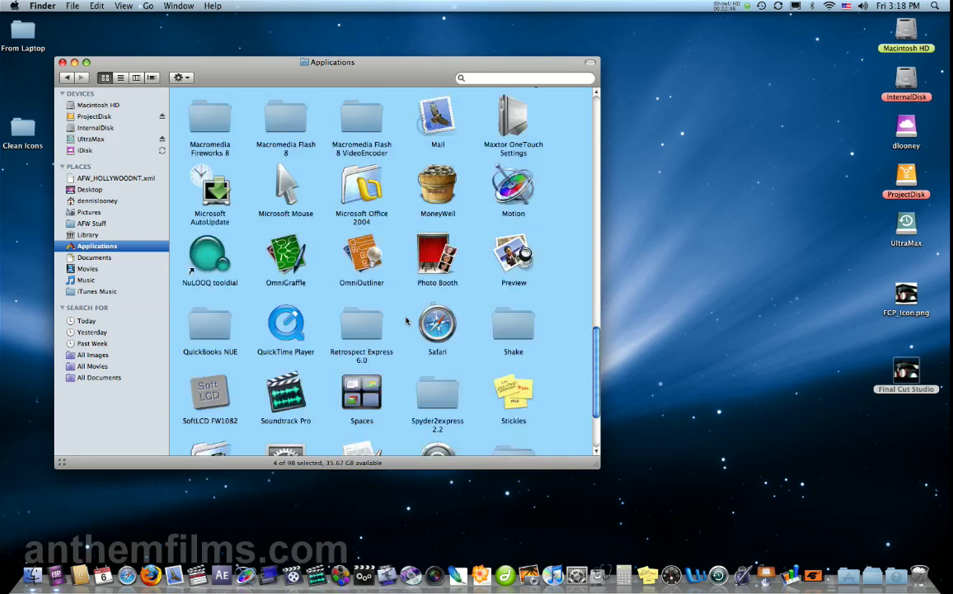
pyautogui.scroll(-2, 406, 320)
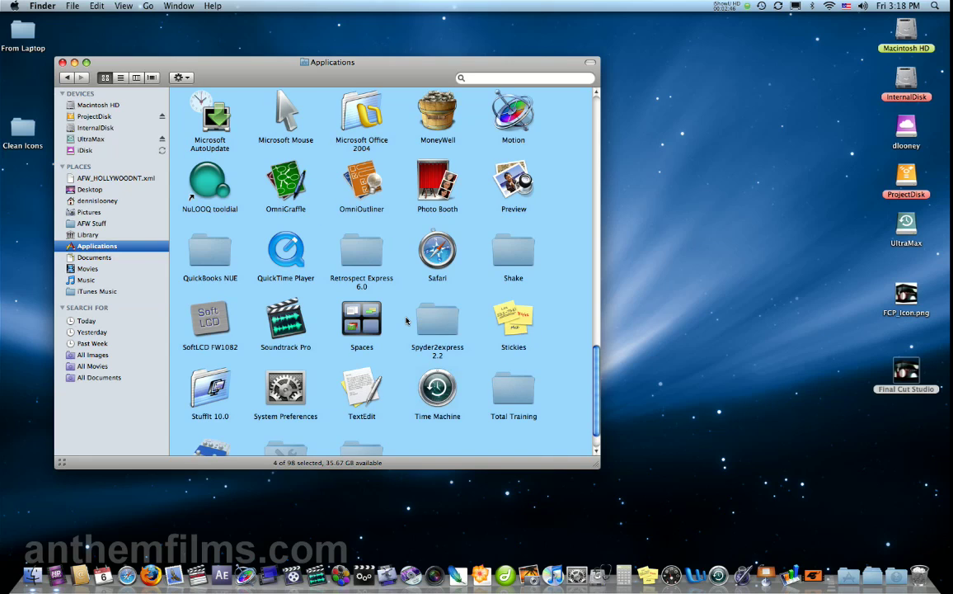
pyautogui.keyDown('super'); pyautogui.click(513, 117); pyautogui.keyUp('super')
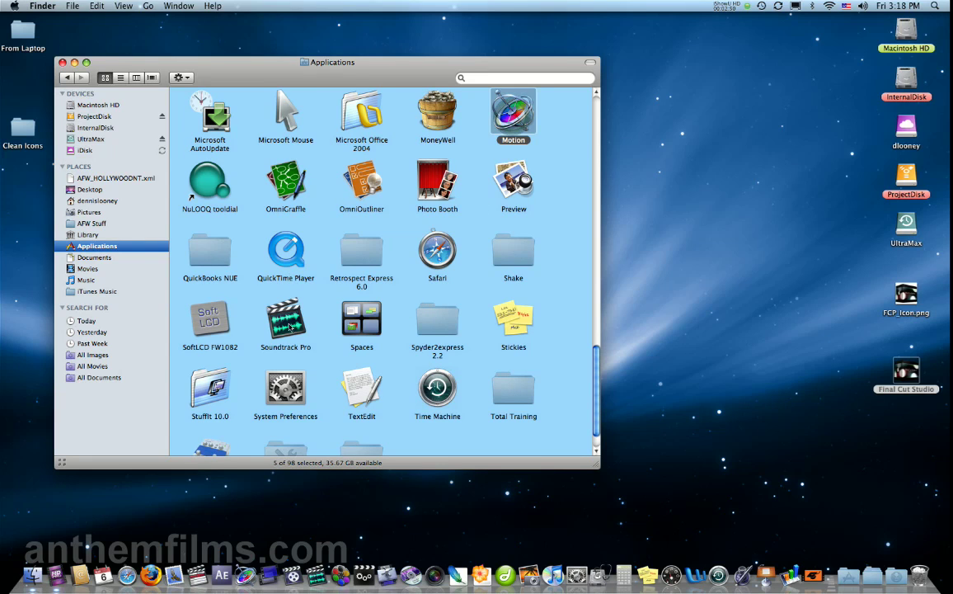
pyautogui.keyDown('super'); pyautogui.click(290, 327); pyautogui.keyUp('super')
pyautogui.scroll(10, 396, 338)
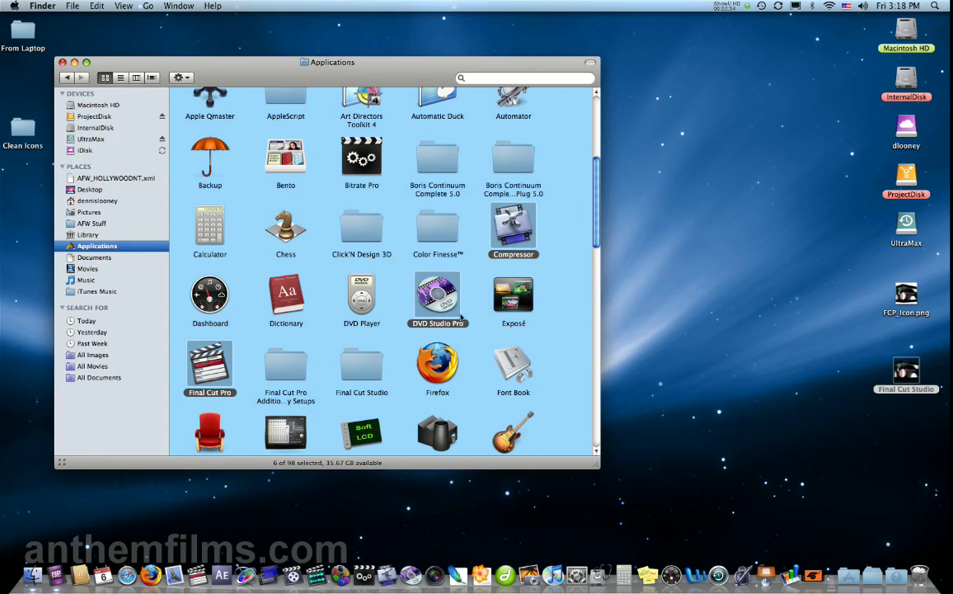
pyautogui.moveTo(514, 233); pyautogui.dragTo(365, 372)
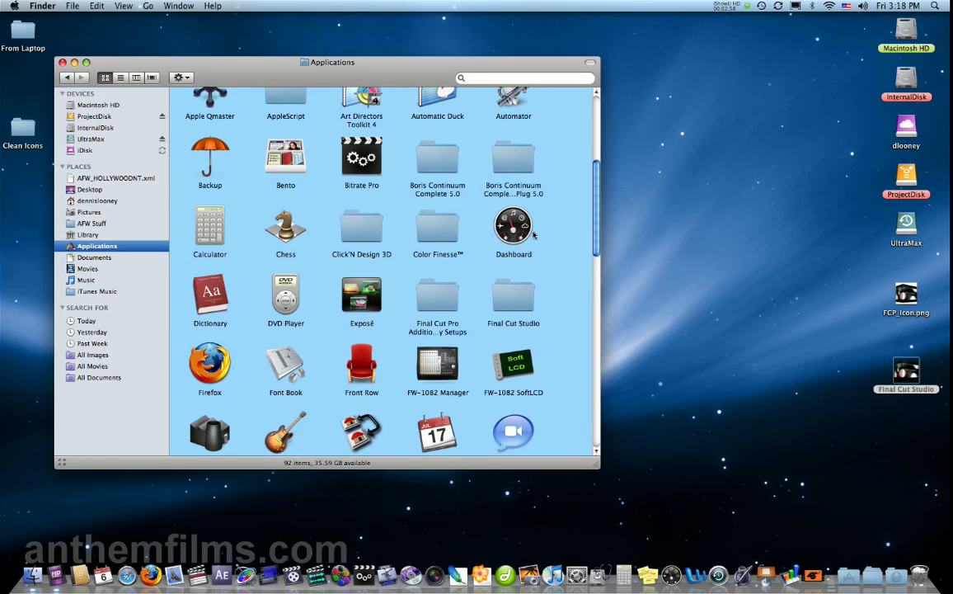
# Step: Check the contents of the Final Cut Studio folder and add the folder to the Dock as a stack beside the Applications stack
pyautogui.doubleClick(517, 309)
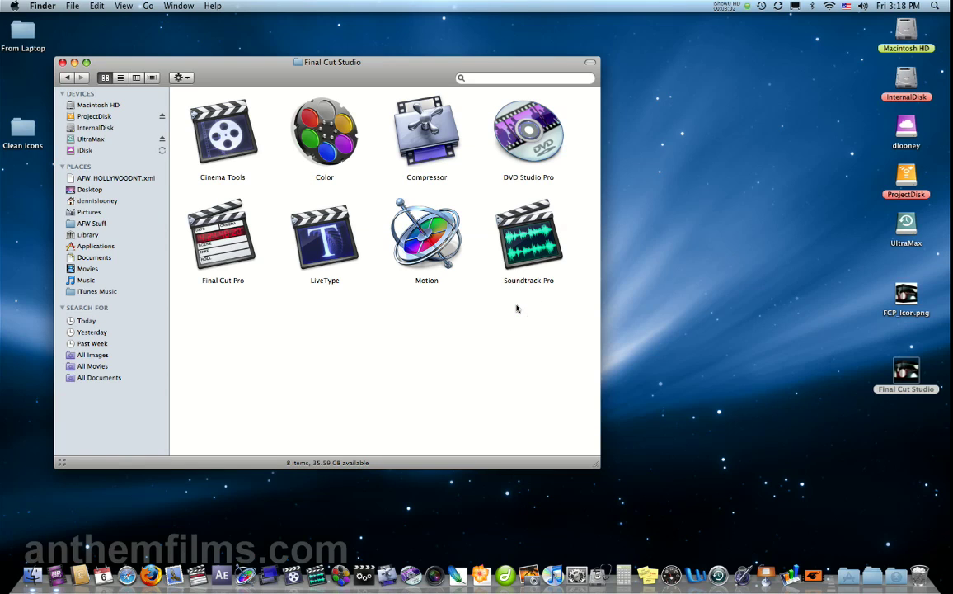
pyautogui.click(66, 78)
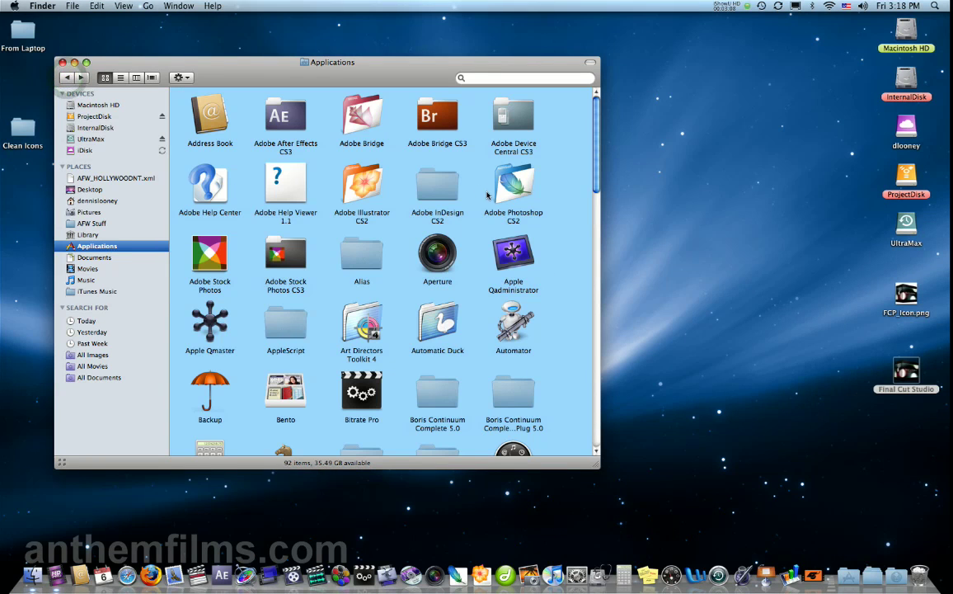
pyautogui.scroll(-3, 544, 258)
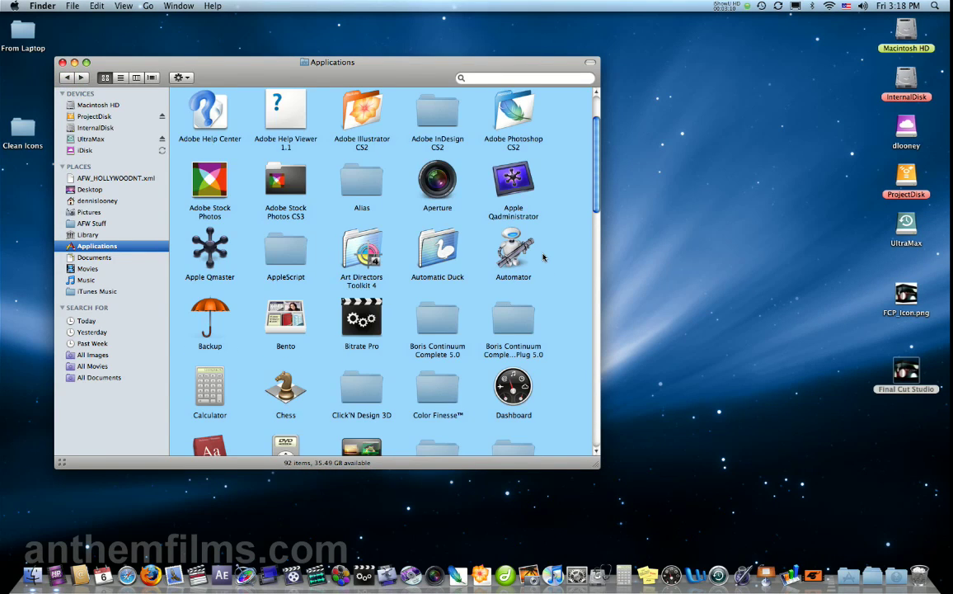
pyautogui.scroll(-6, 544, 258)
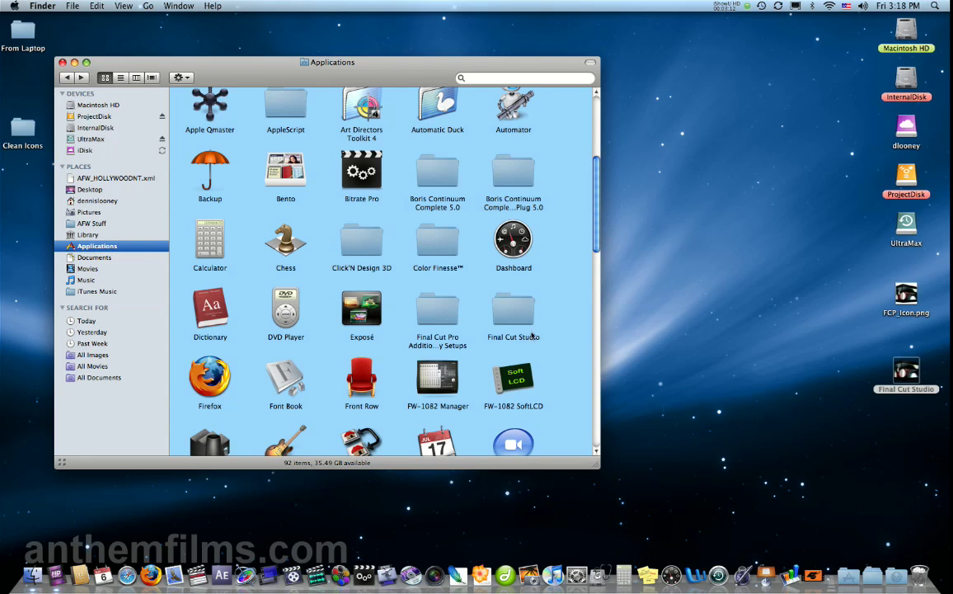
pyautogui.moveTo(509, 316); pyautogui.dragTo(843, 572)
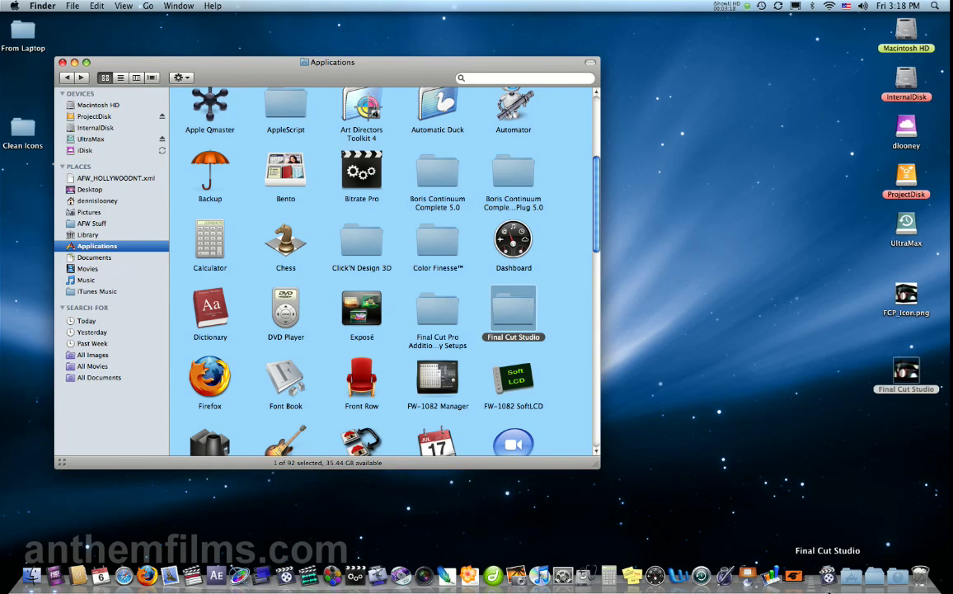
# Step: Expand and collapse the new Final Cut Studio stack repeatedly to examine its fan of applications and its Dock icon
pyautogui.click(828, 575)
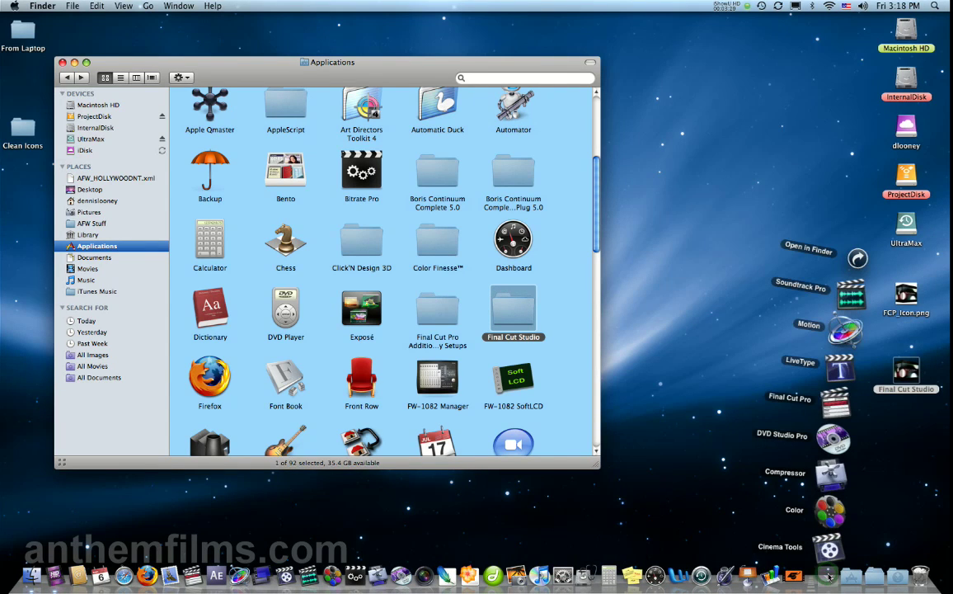
pyautogui.click(829, 576)
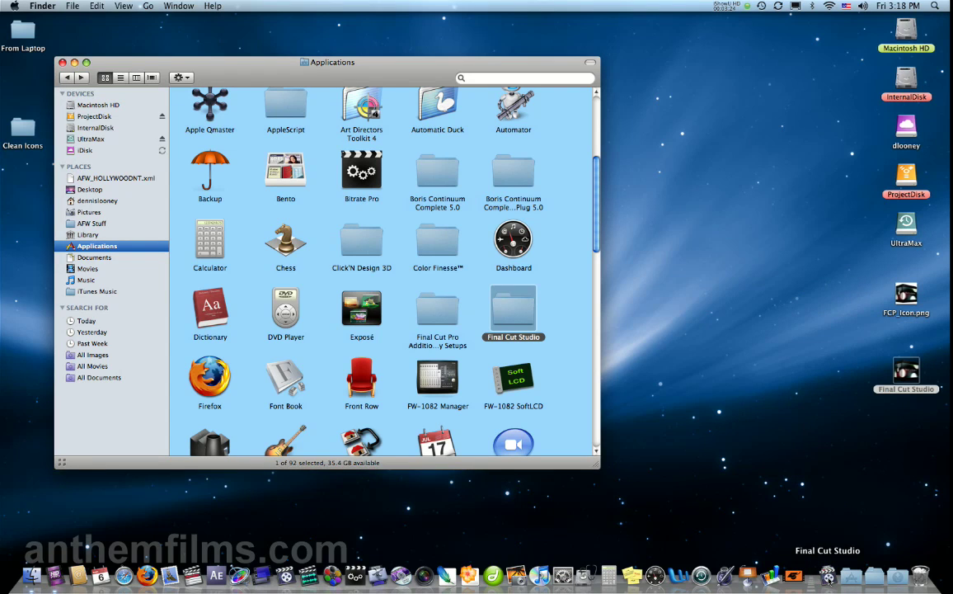
pyautogui.click(828, 577)
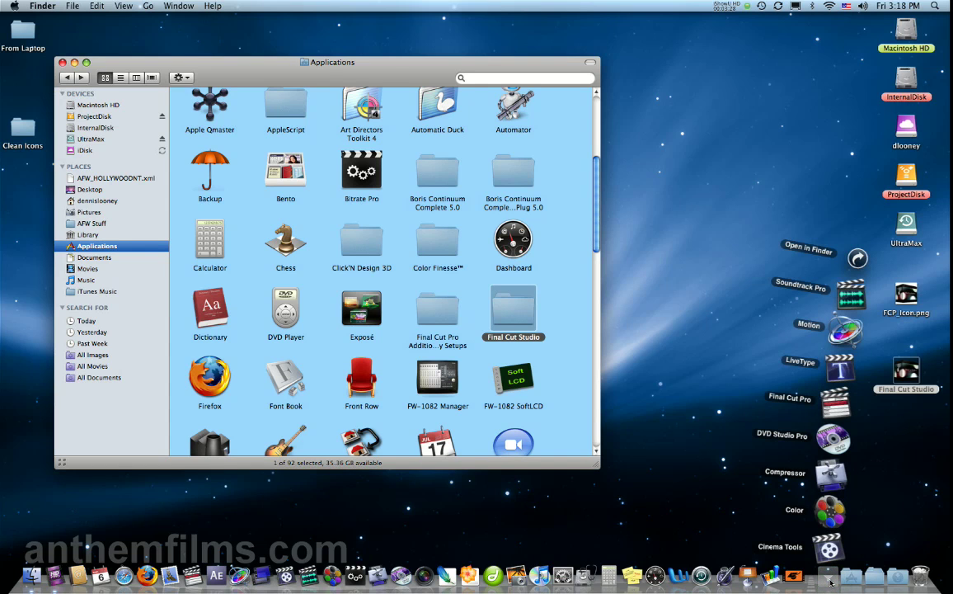
pyautogui.click(830, 577)
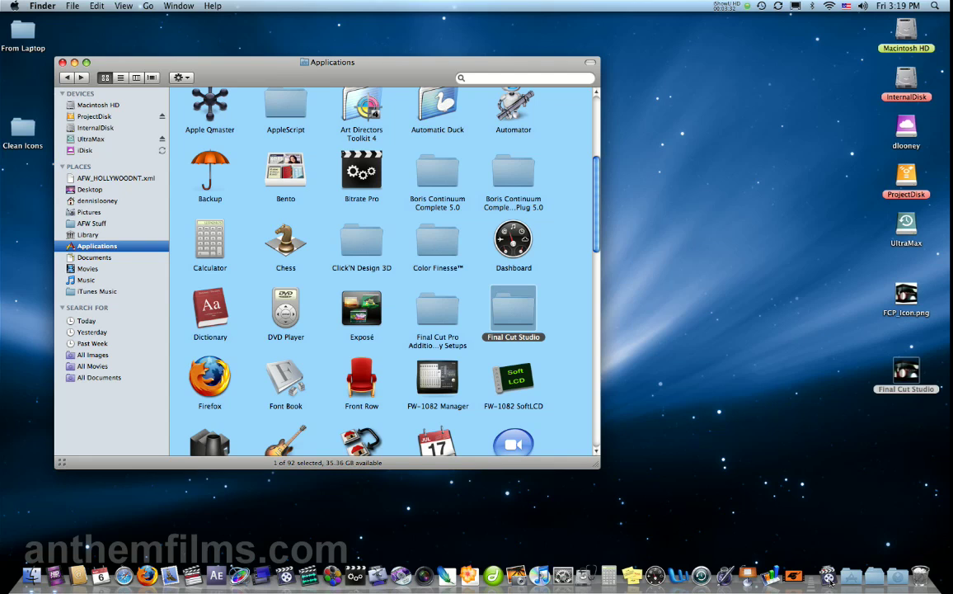
pyautogui.click(828, 576)
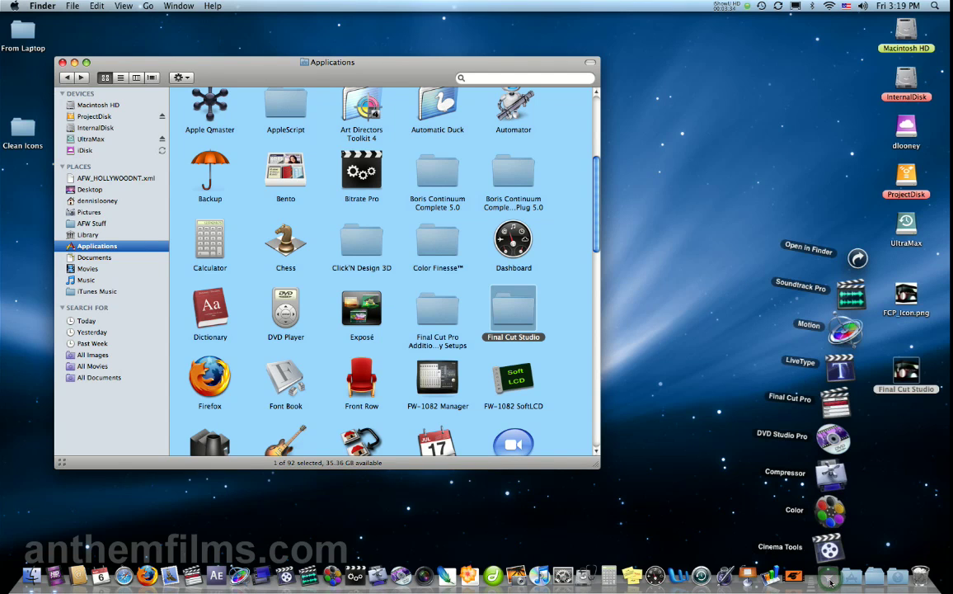
pyautogui.click(829, 580)
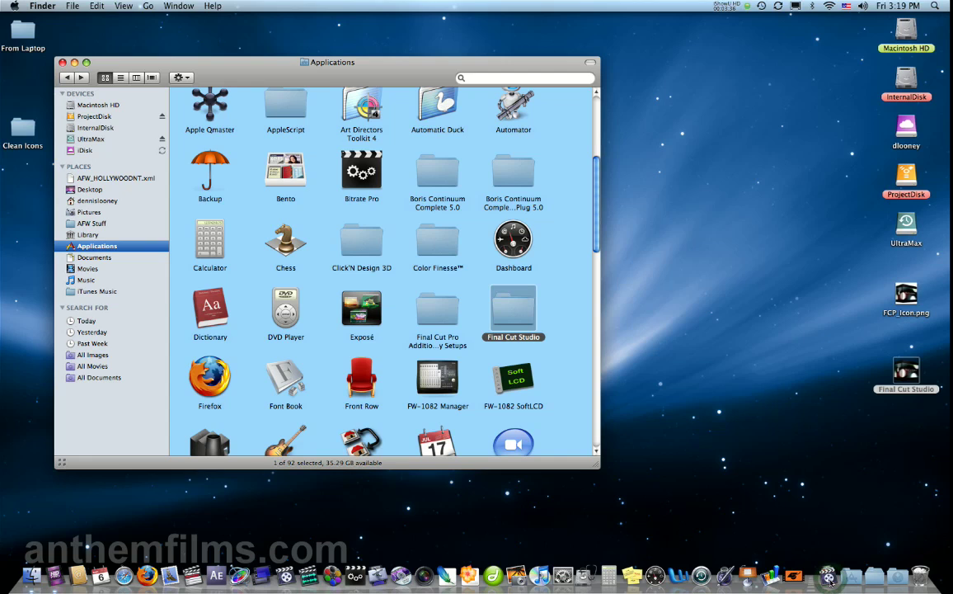
# Step: Display the Final Cut Studio stack in the Dock as a folder
pyautogui.rightClick(828, 576)
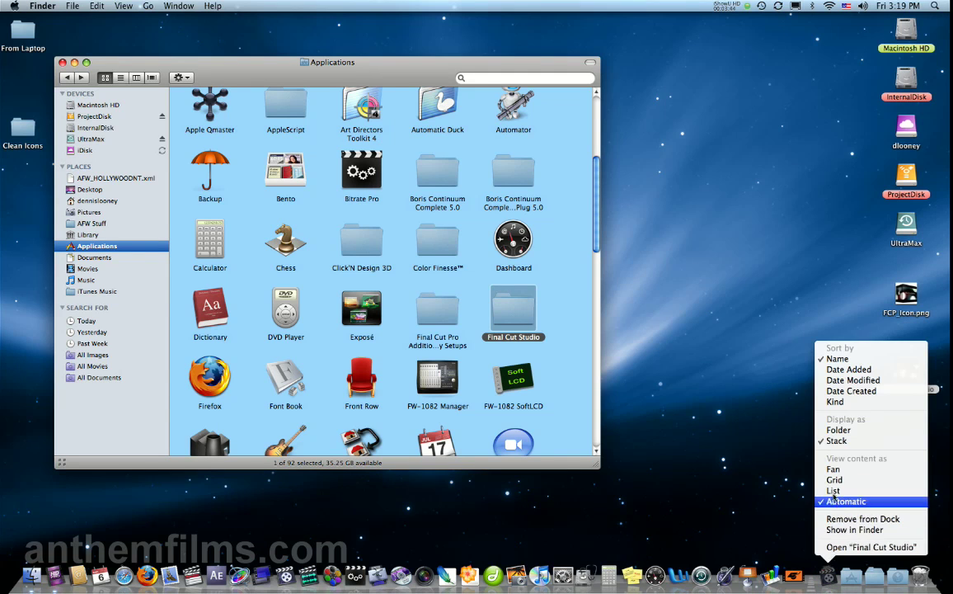
pyautogui.click(839, 430)
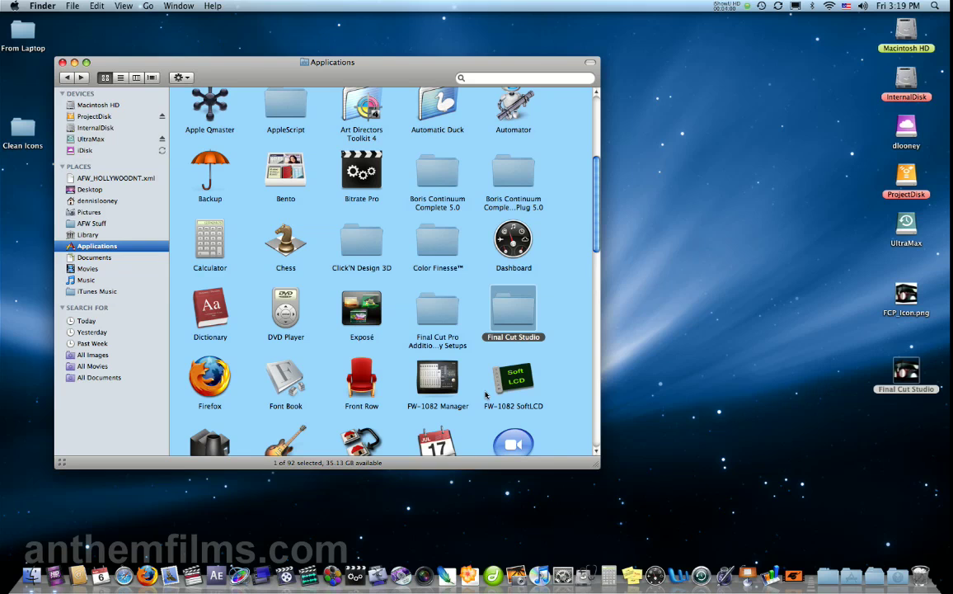
# Step: Move the Applications window aside, open the Final Cut Studio folder's information window and select the folder icon in its header
pyautogui.moveTo(423, 63); pyautogui.dragTo(492, 24)
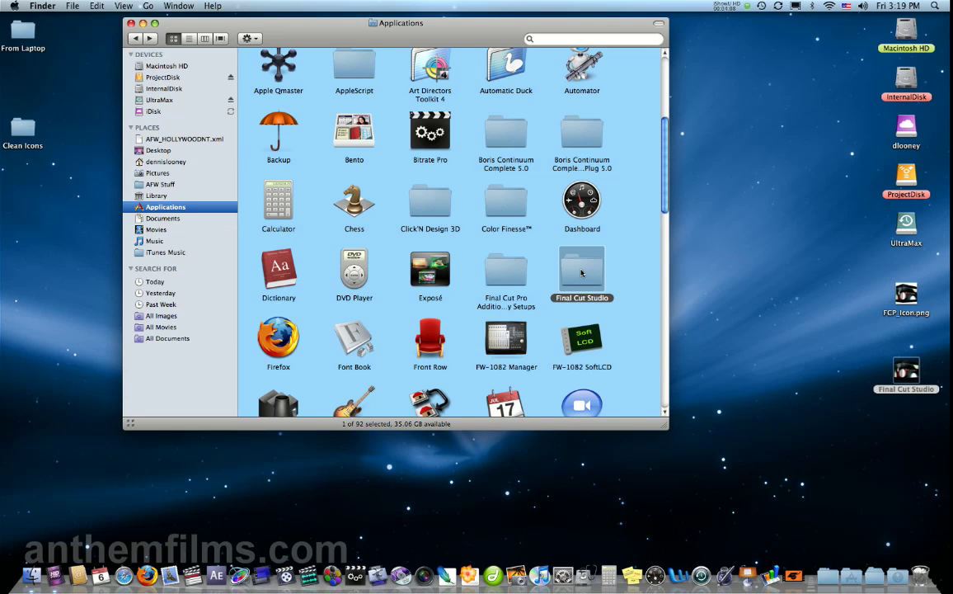
pyautogui.rightClick(582, 273)
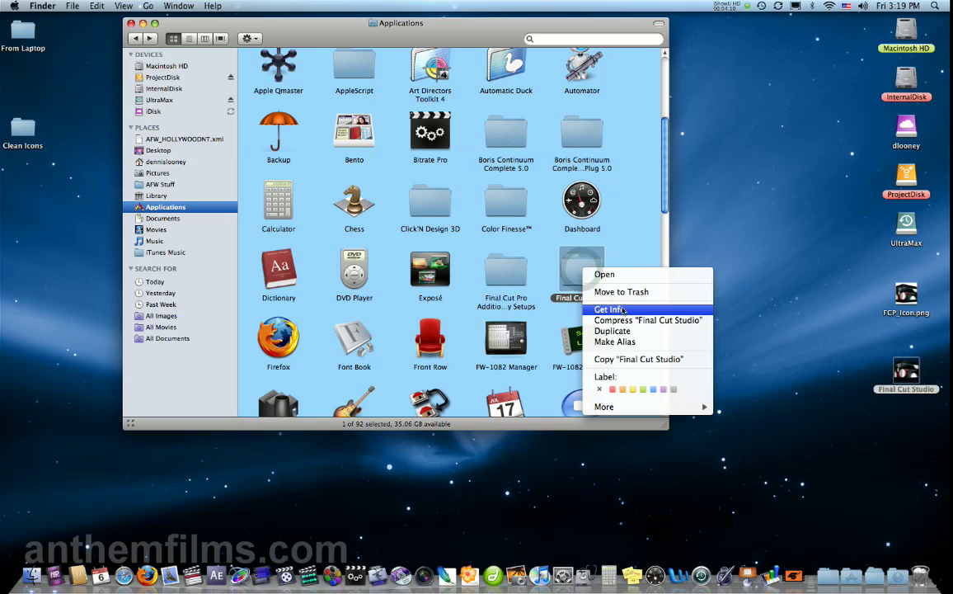
pyautogui.click(622, 310)
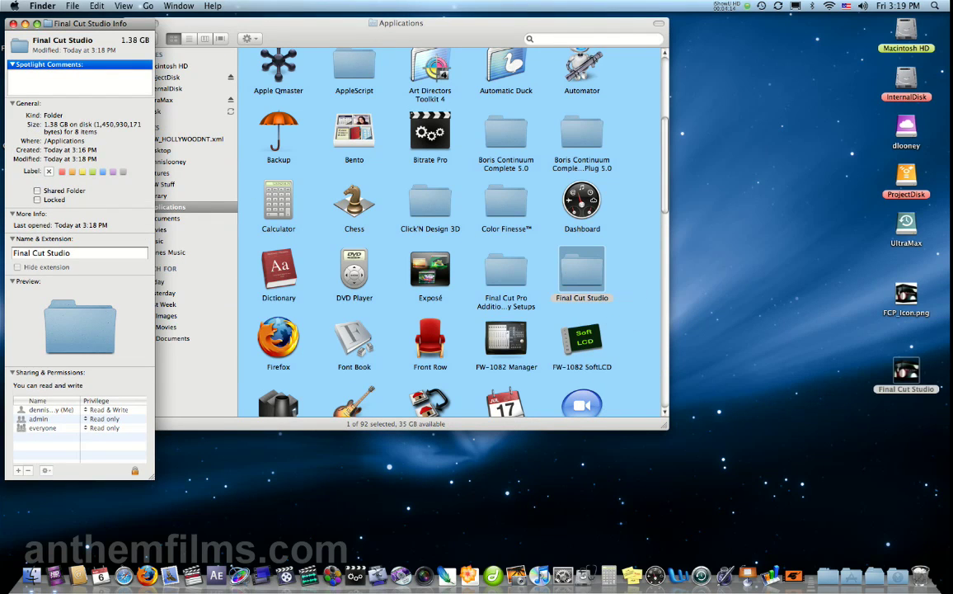
pyautogui.click(20, 47)
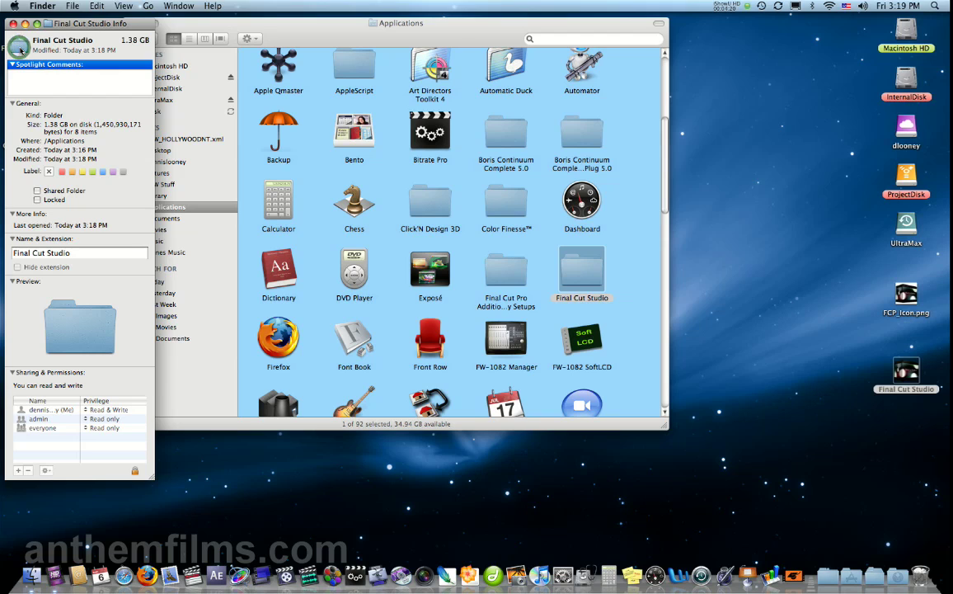
pyautogui.click(20, 47)
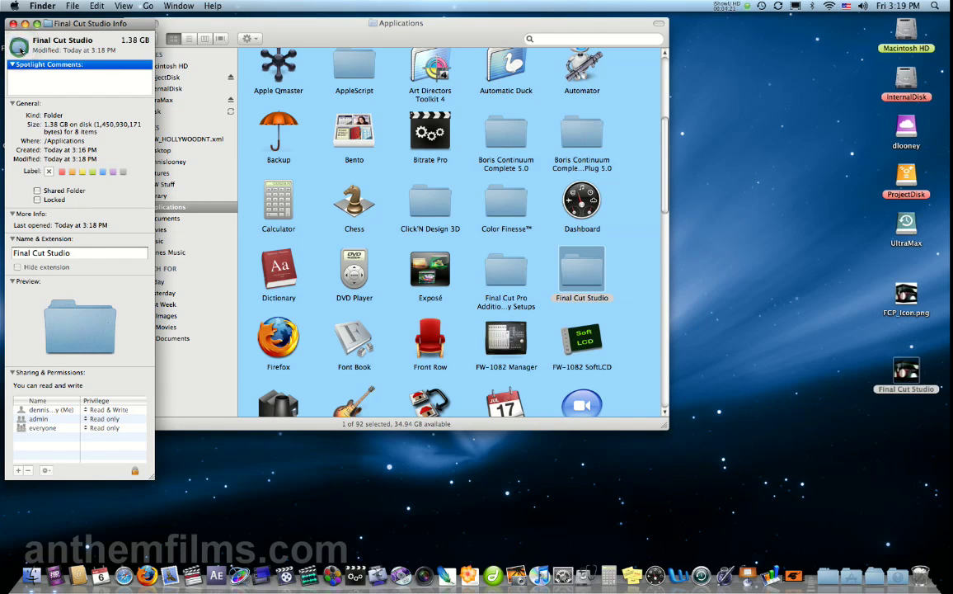
pyautogui.click(20, 47)
# Step: Copy the FCP_Icon.png file from the desktop and paste it as the Final Cut Studio folder's icon
pyautogui.rightClick(908, 299)
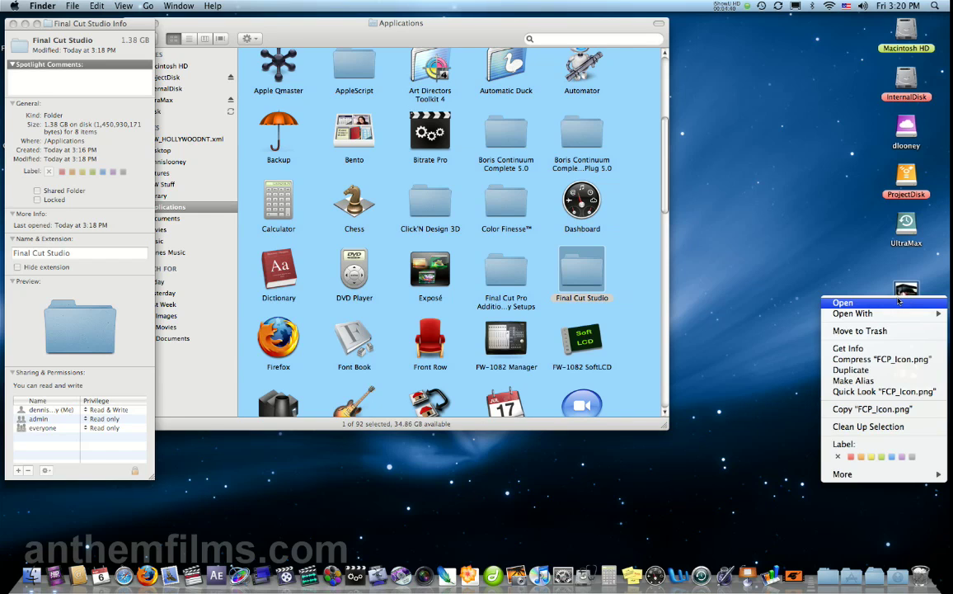
pyautogui.click(874, 409)
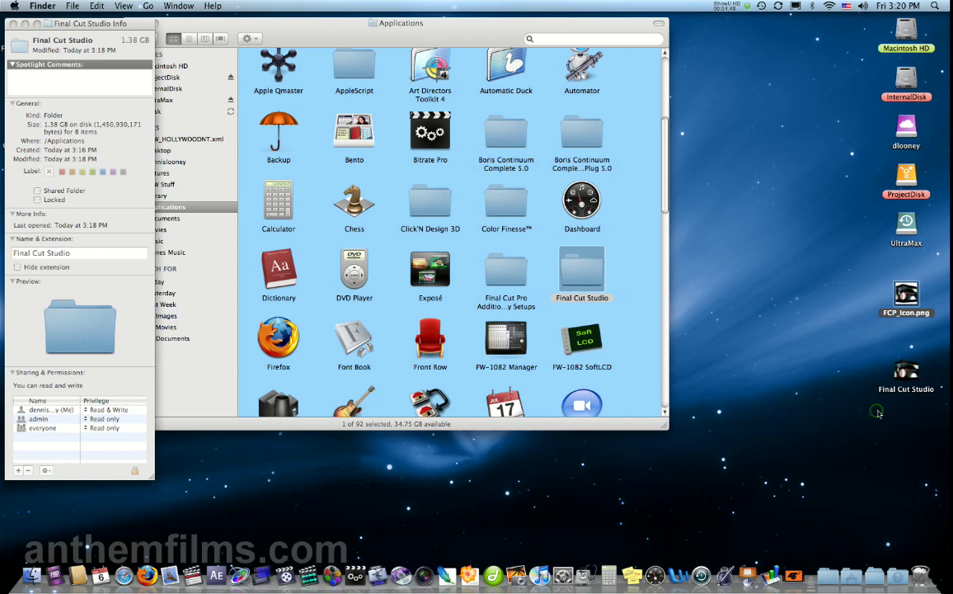
pyautogui.click(18, 45)
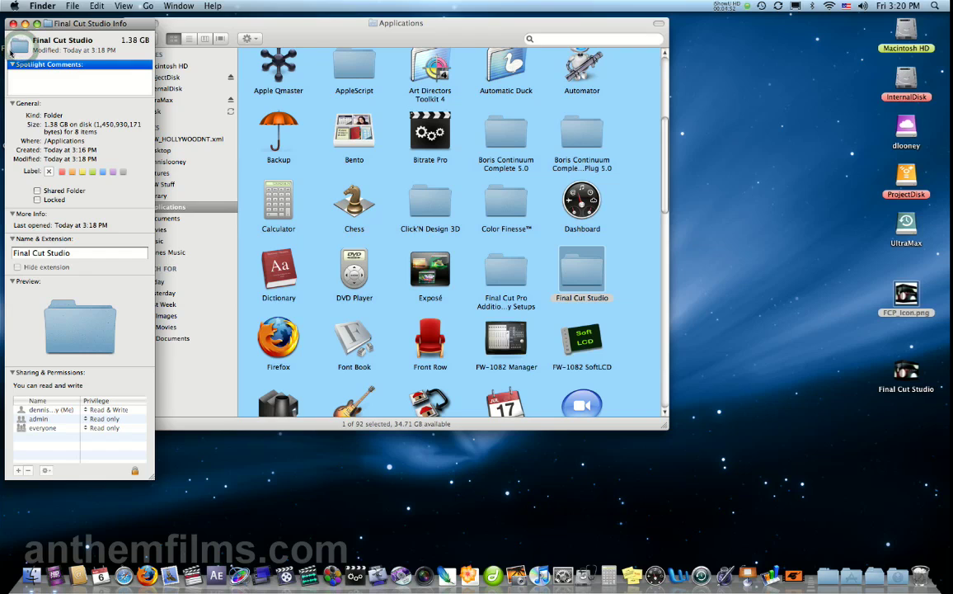
pyautogui.click(97, 6)
pyautogui.click(103, 59)
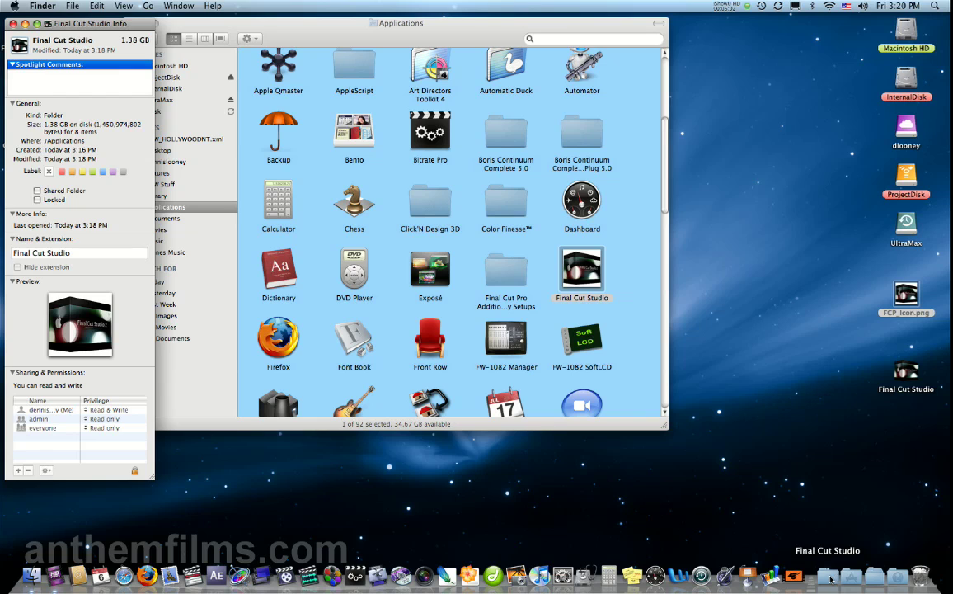
# Step: Replace the Final Cut Studio stack in the Dock with the folder from Applications and display it as a folder
pyautogui.moveTo(831, 579); pyautogui.dragTo(747, 519)
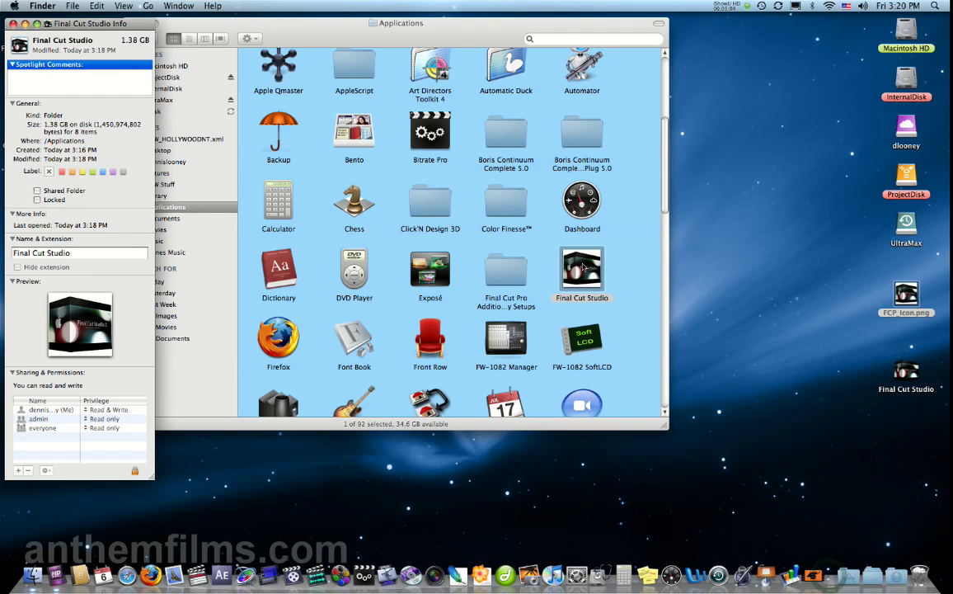
pyautogui.moveTo(582, 275); pyautogui.dragTo(835, 577)
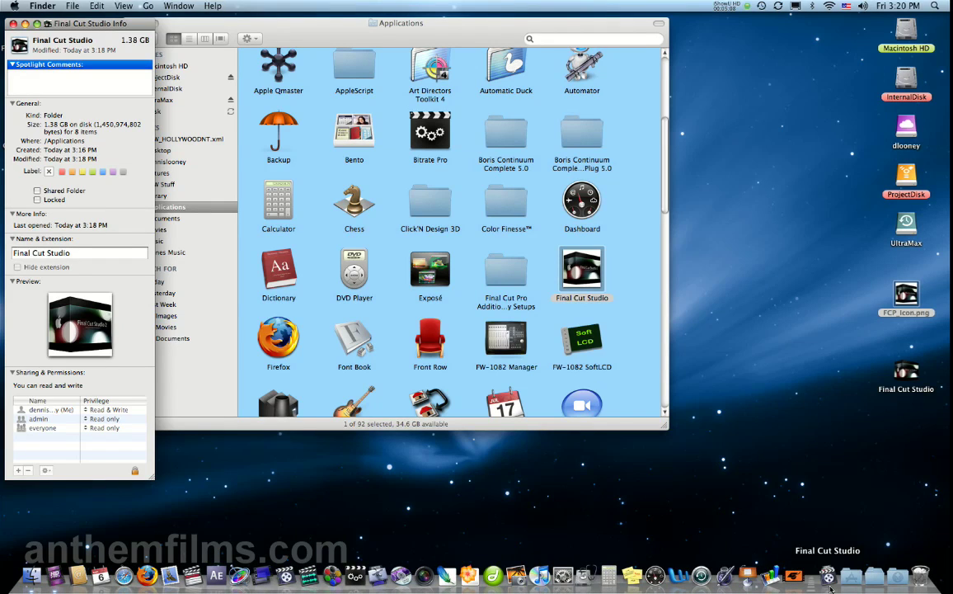
pyautogui.rightClick(828, 574)
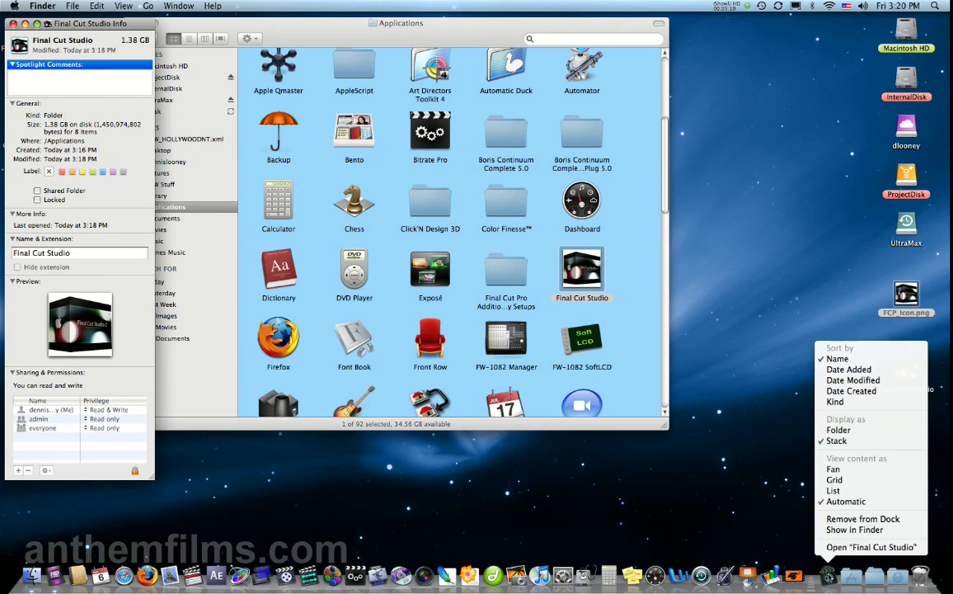
pyautogui.click(838, 430)
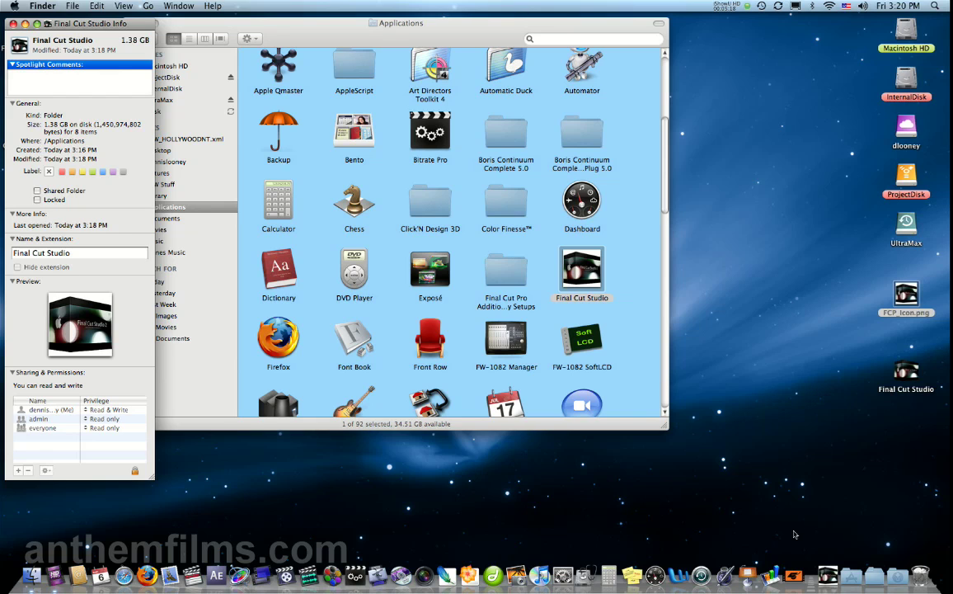
# Step: Remove the Final Cut Studio stack from the Dock, and copy the FCP_Icon.png image from within Preview
pyautogui.moveTo(828, 575); pyautogui.dragTo(798, 505)
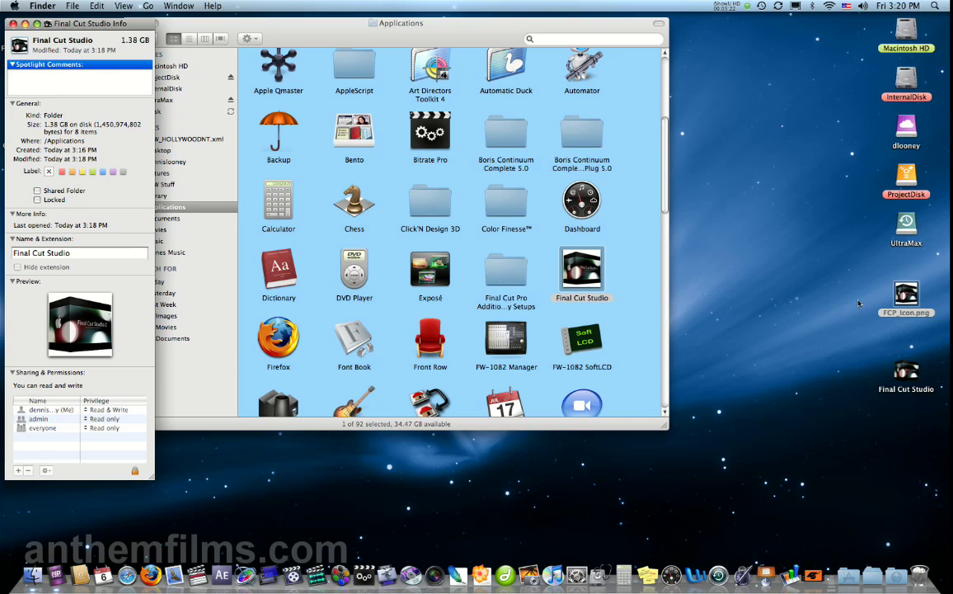
pyautogui.rightClick(909, 296)
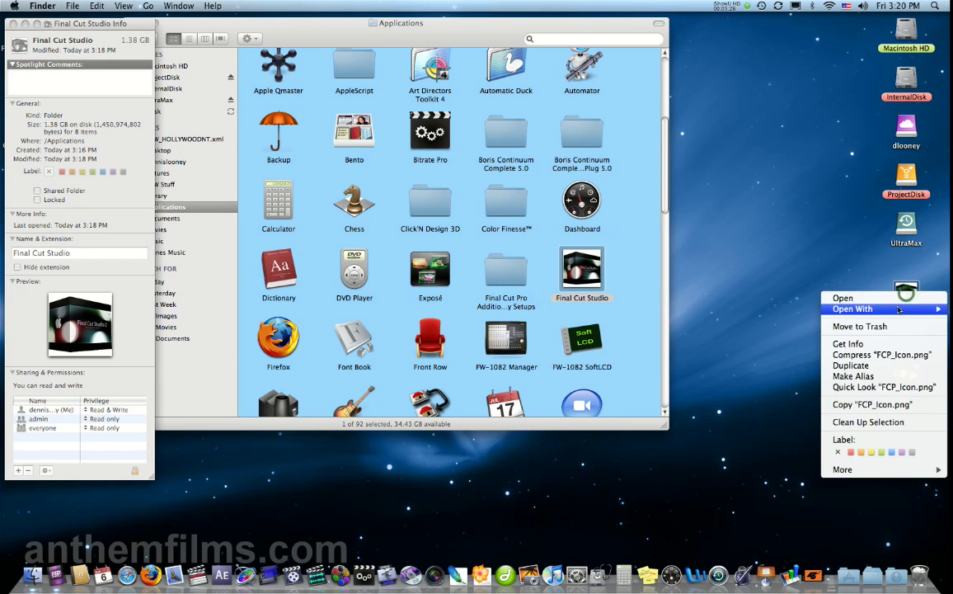
pyautogui.moveTo(873, 308)
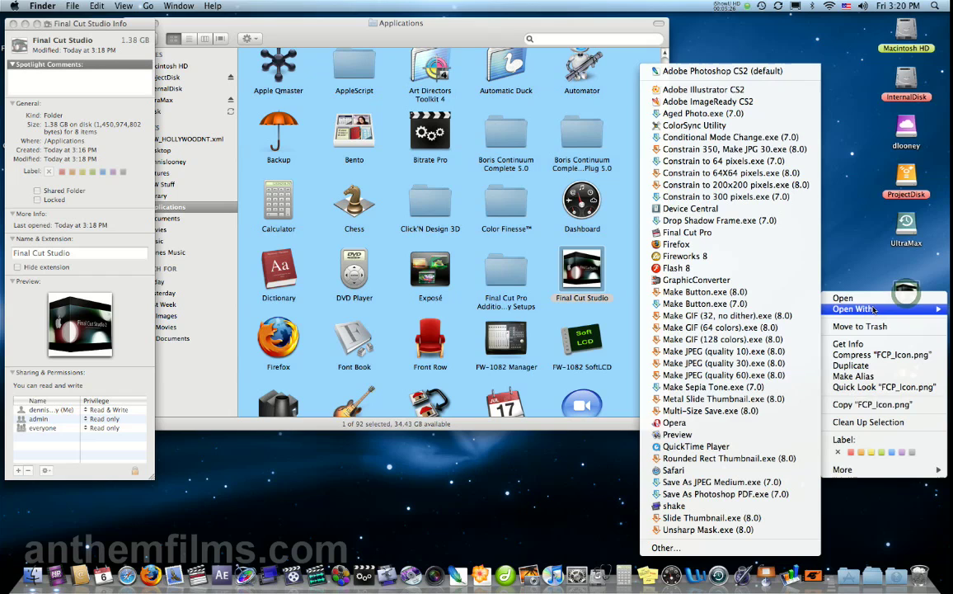
pyautogui.click(688, 434)
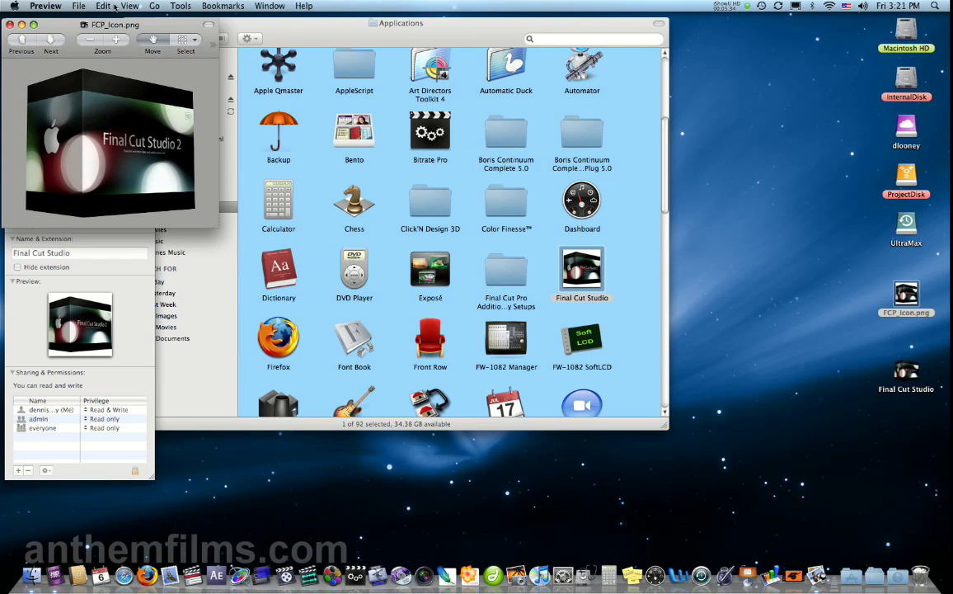
pyautogui.click(114, 7)
pyautogui.click(110, 58)
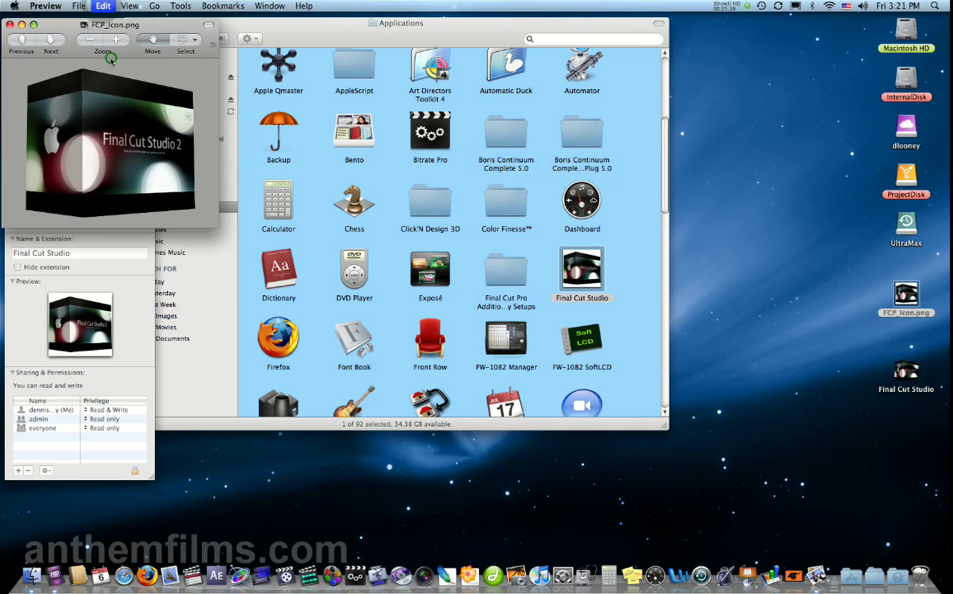
# Step: Paste the copied image over the Final Cut Studio folder's icon in its information window and close the FCP_Icon.png image
pyautogui.moveTo(59, 23); pyautogui.dragTo(247, 24)
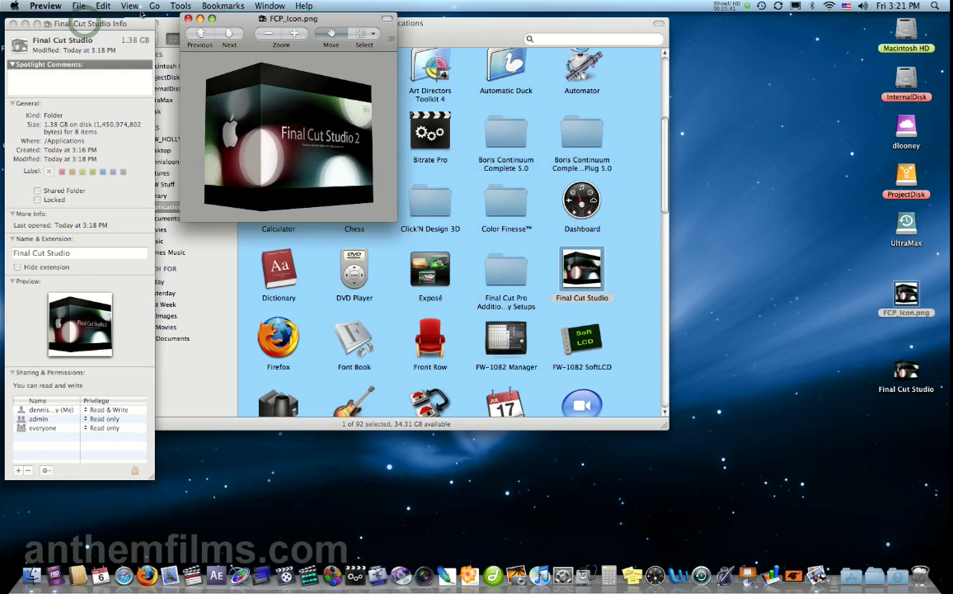
pyautogui.click(99, 24)
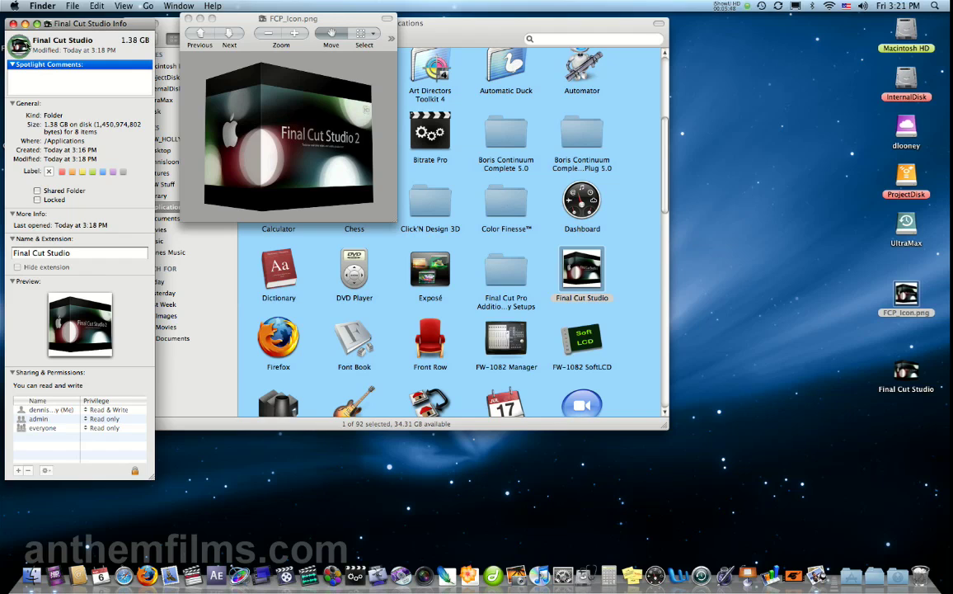
pyautogui.click(20, 47)
pyautogui.press('super+v')
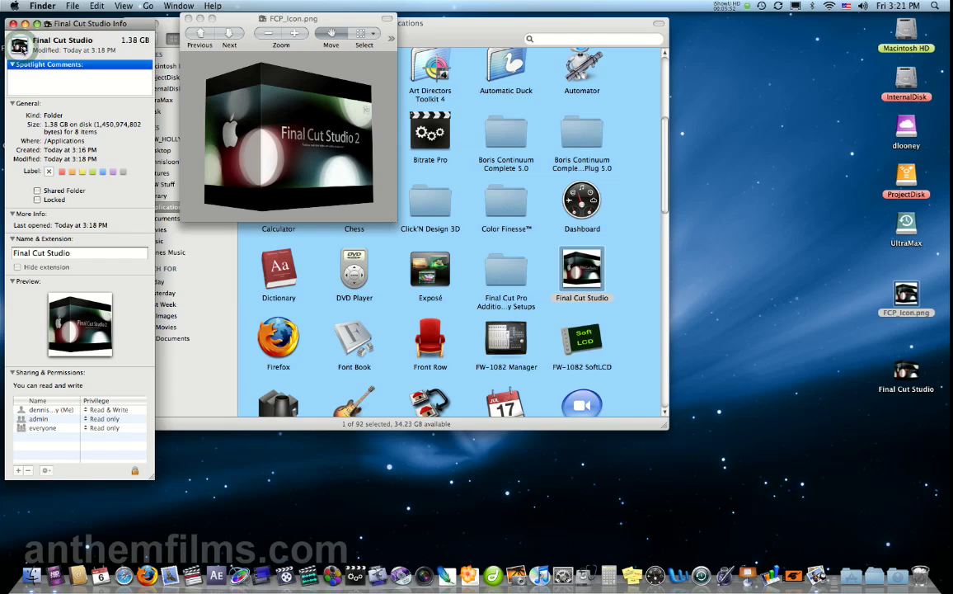
pyautogui.click(22, 47)
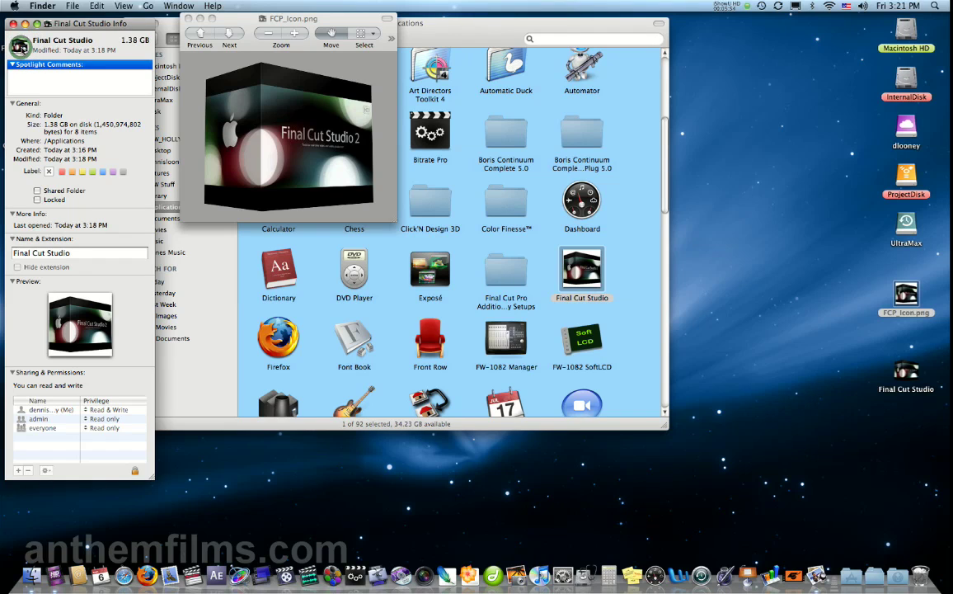
pyautogui.click(97, 6)
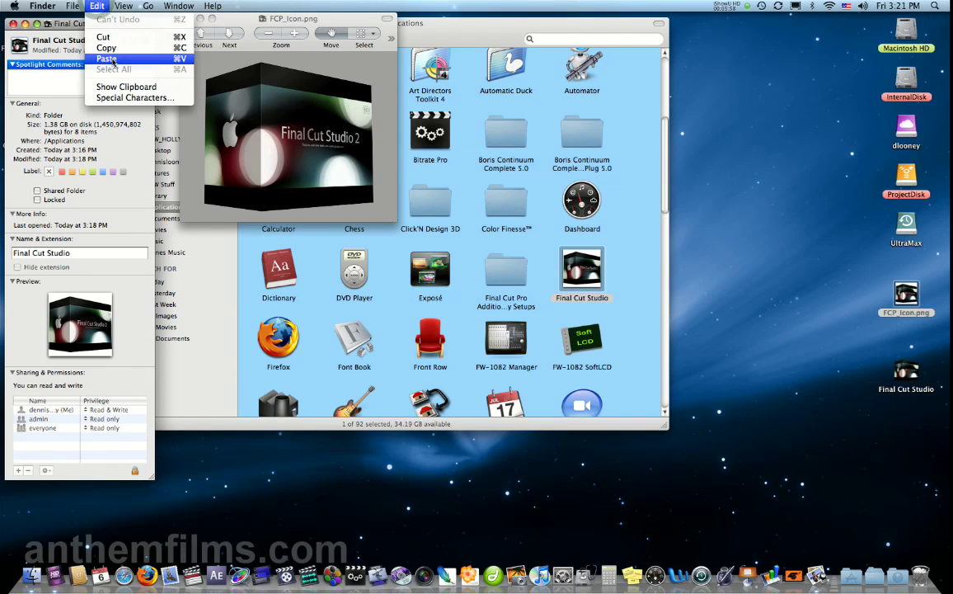
pyautogui.click(111, 57)
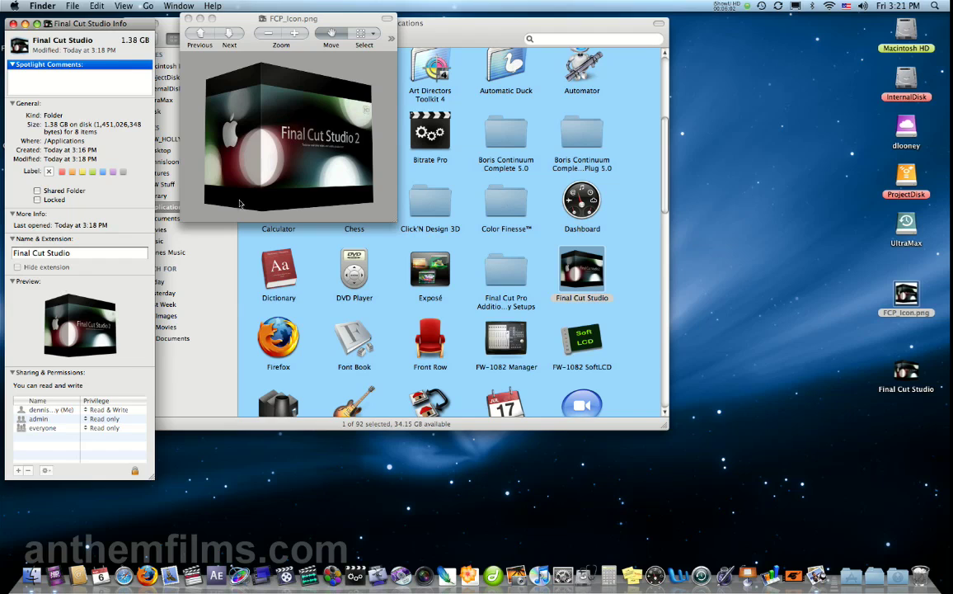
pyautogui.click(189, 19)
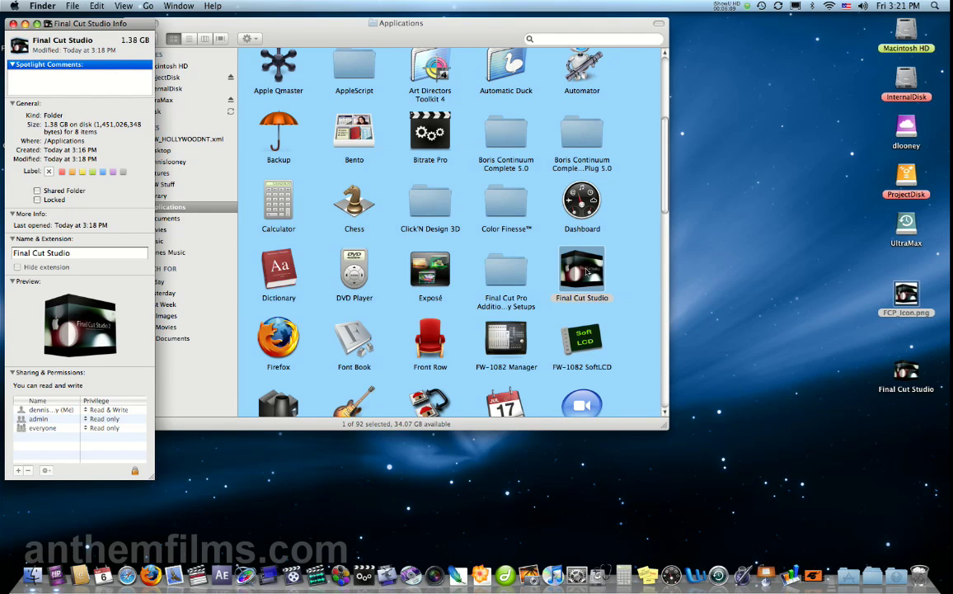
# Step: Add the Final Cut Studio folder to the Dock beside the Applications stack and display it as a folder
pyautogui.moveTo(585, 272); pyautogui.dragTo(842, 579)
pyautogui.moveTo(574, 281); pyautogui.dragTo(833, 578)
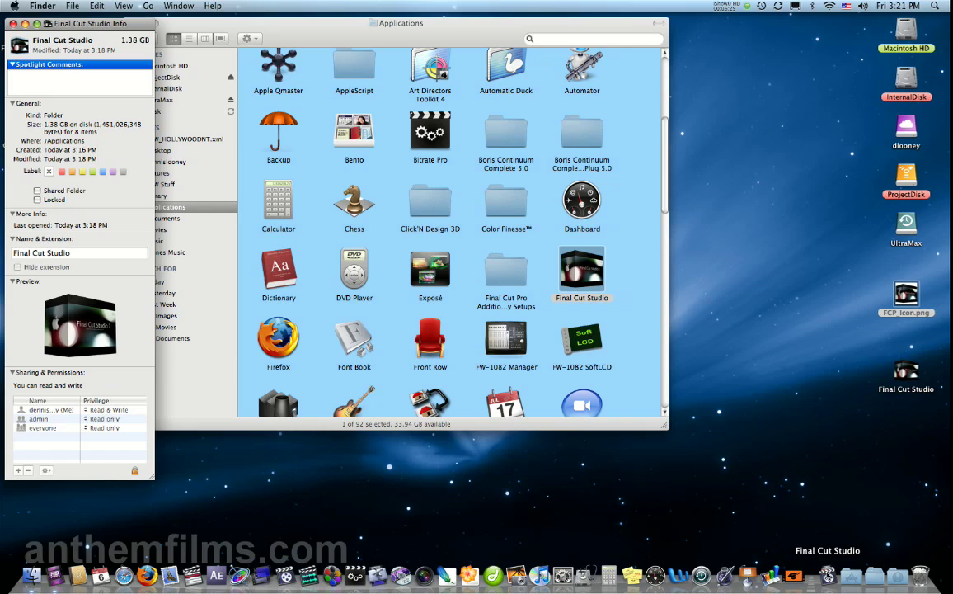
pyautogui.rightClick(829, 575)
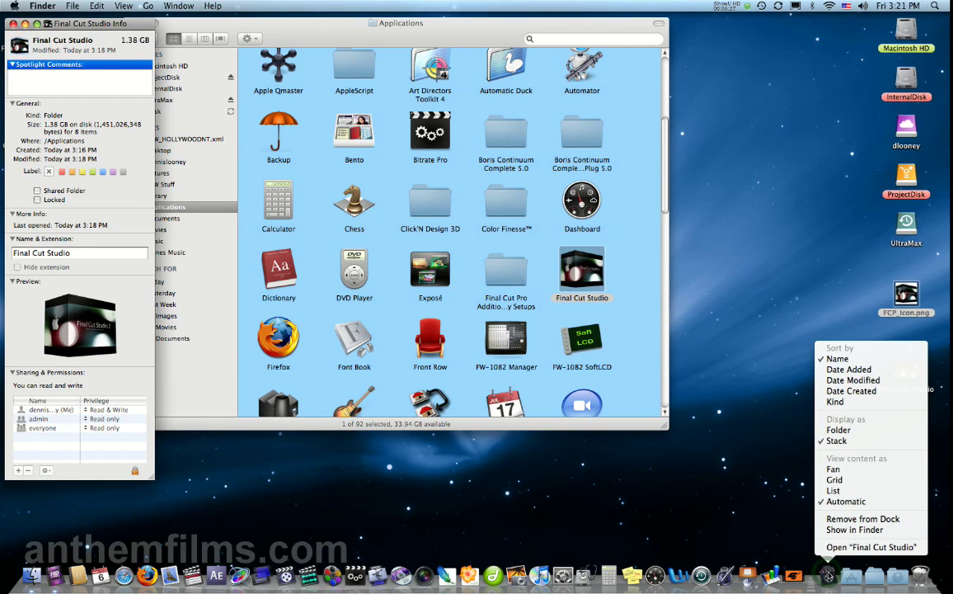
pyautogui.click(852, 430)
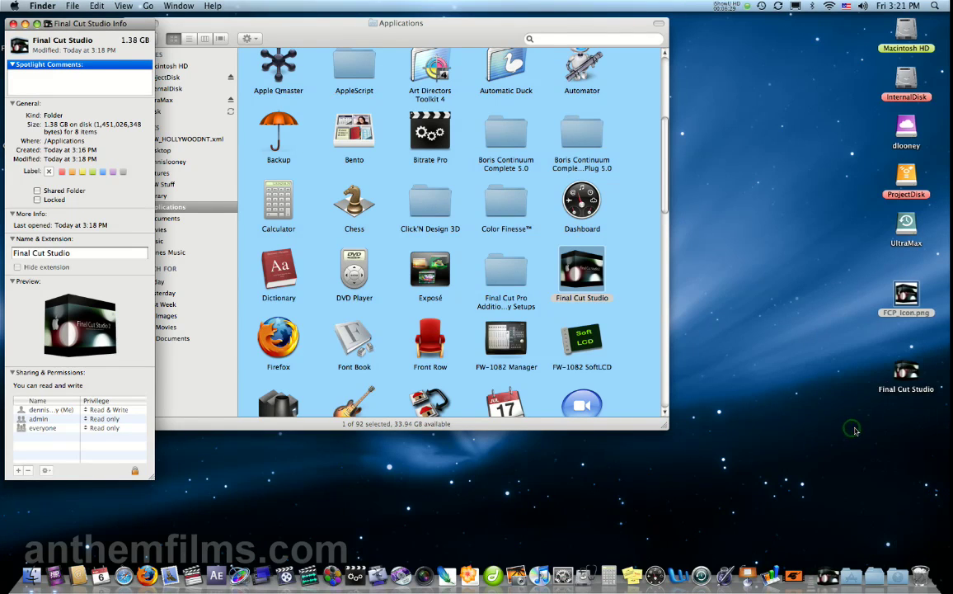
# Step: Expand and collapse the Final Cut Studio stack twice to check its fan of applications and its Dock icon
pyautogui.click(829, 575)
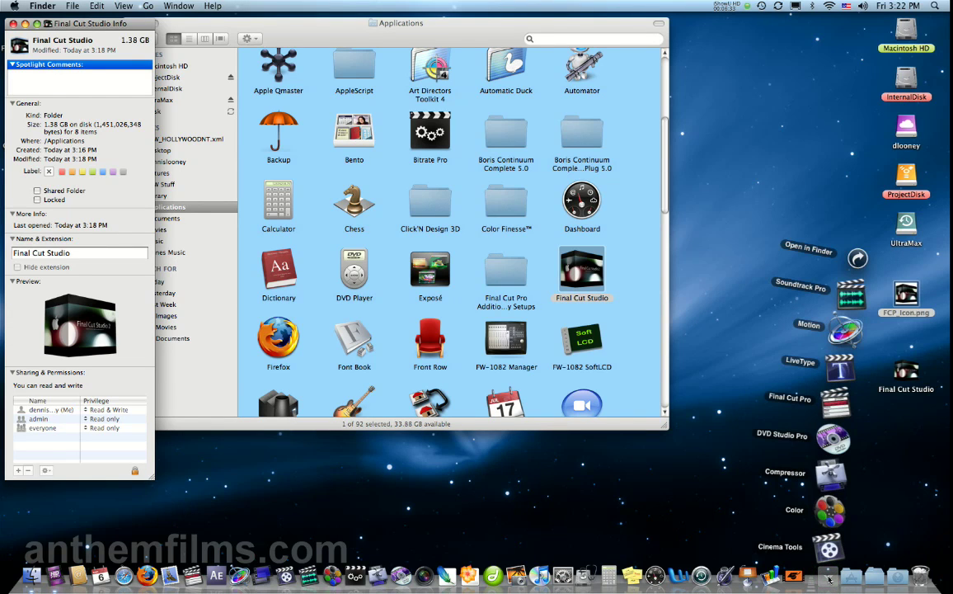
pyautogui.click(829, 577)
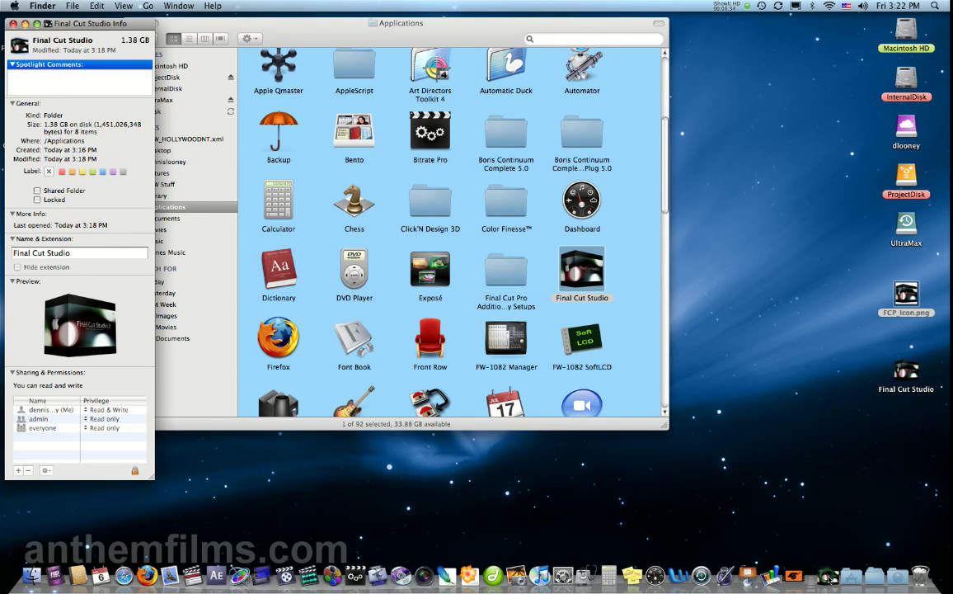
pyautogui.click(829, 579)
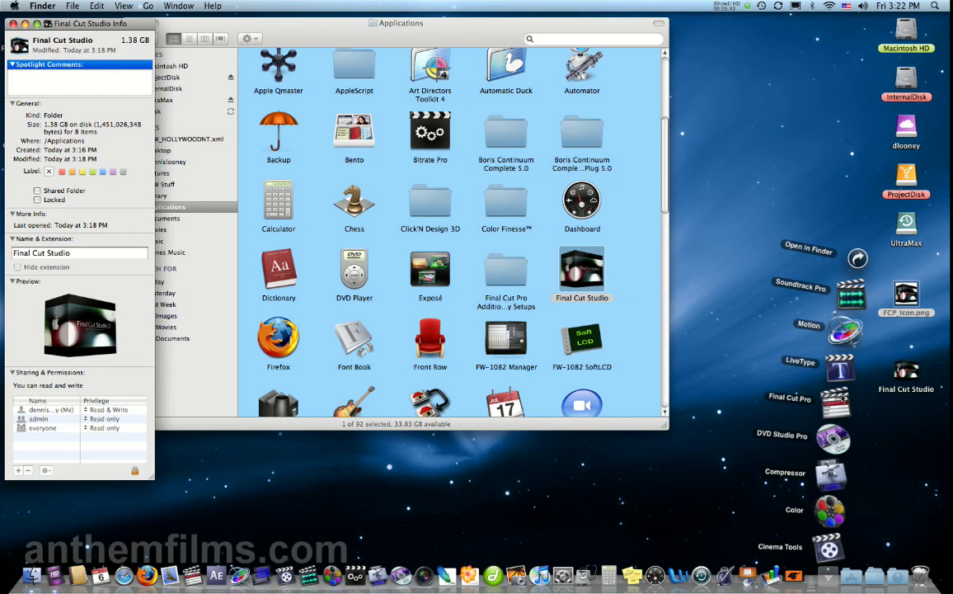
pyautogui.click(829, 579)
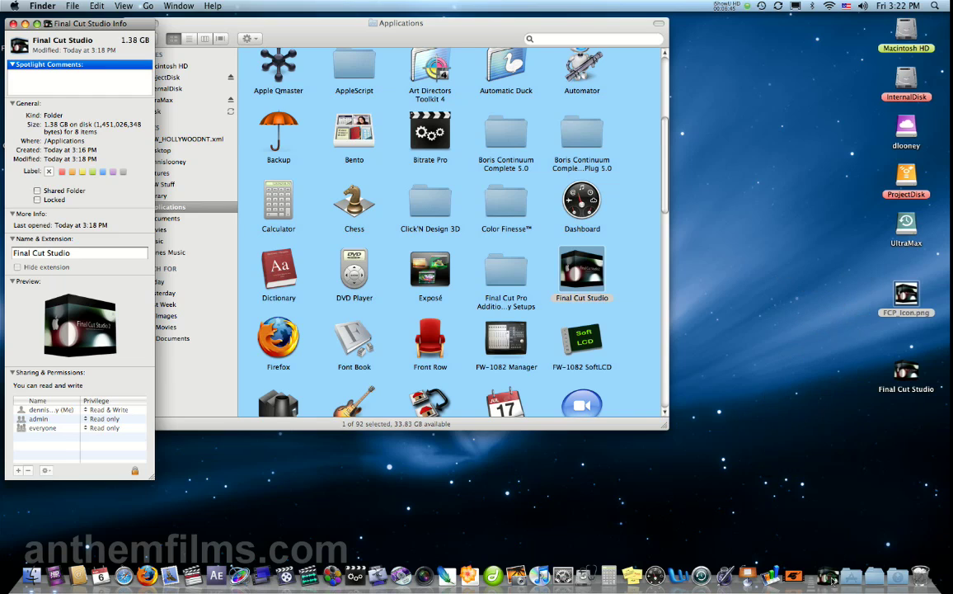